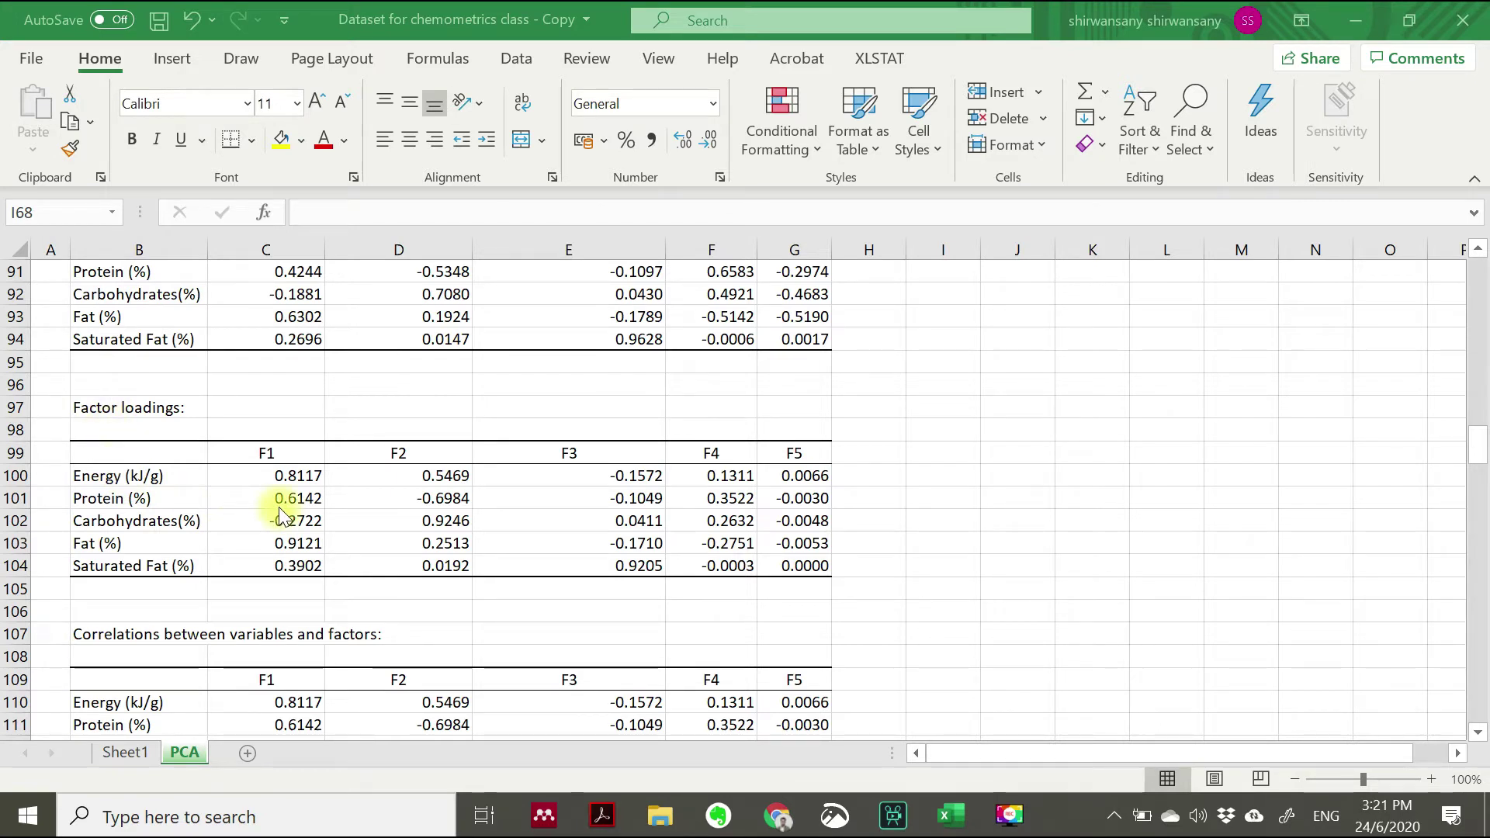
Enter '> 0.75 - strong FL', '0.3 - 0.74 - moderate FL' and '< 0.3 - weak FL' into I100:I102
{"action": "left_click", "coordinate": [934, 474]}
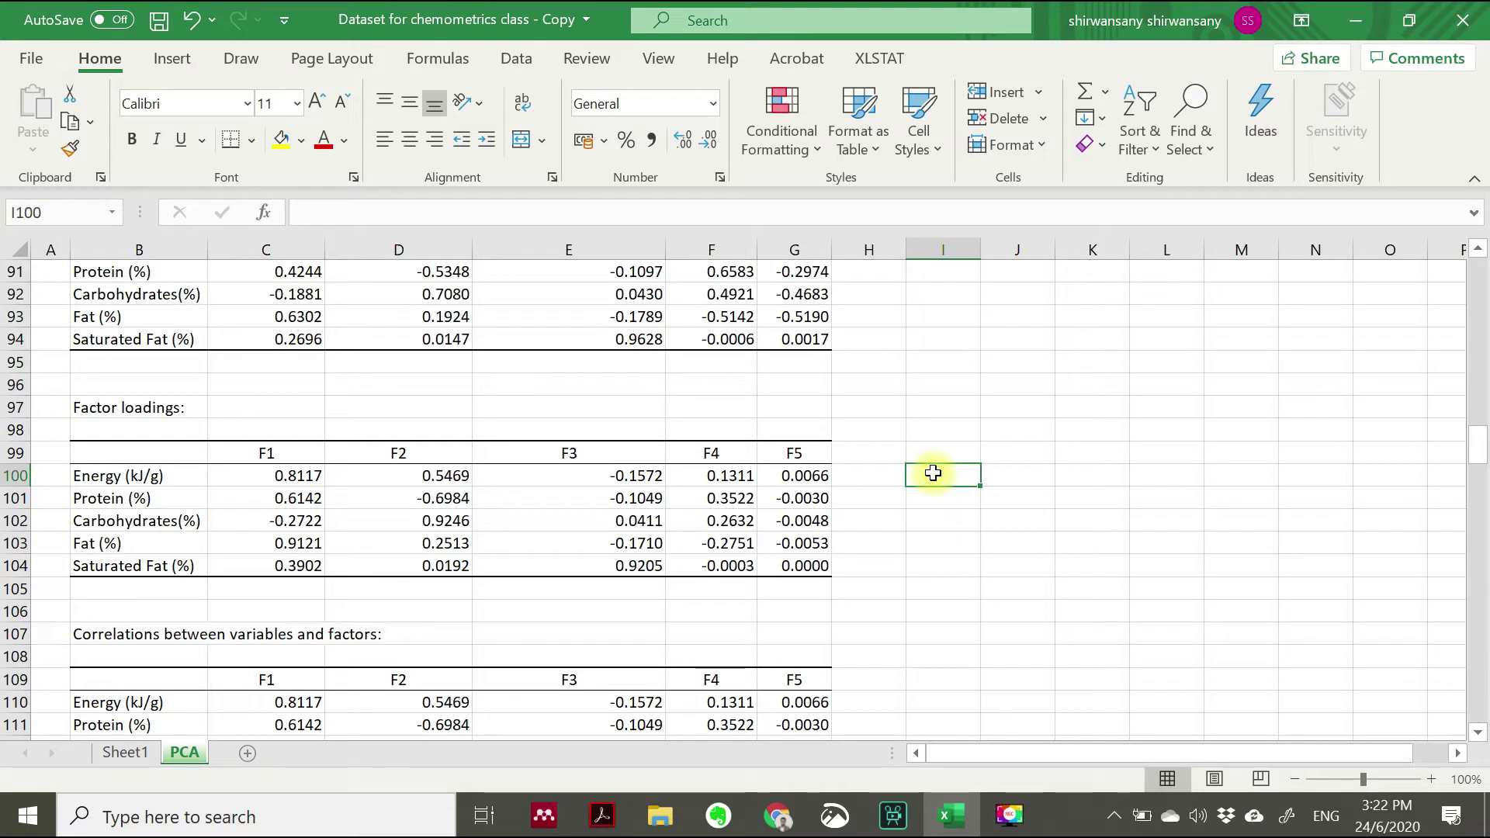
{"action": "type", "text": "> 0.75 - "}
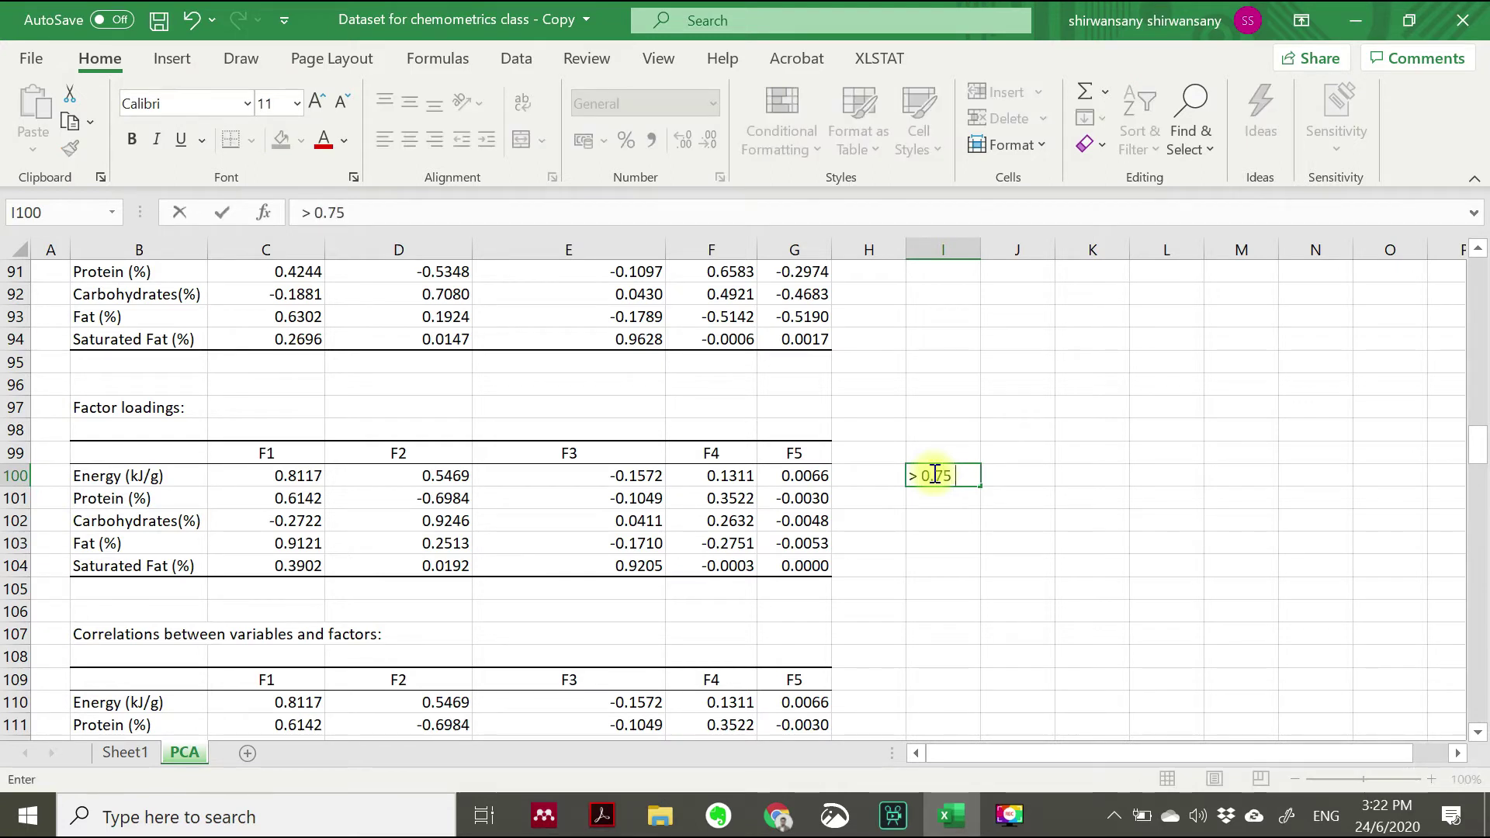
{"action": "type", "text": "stro"}
{"action": "type", "text": "ng FL"}
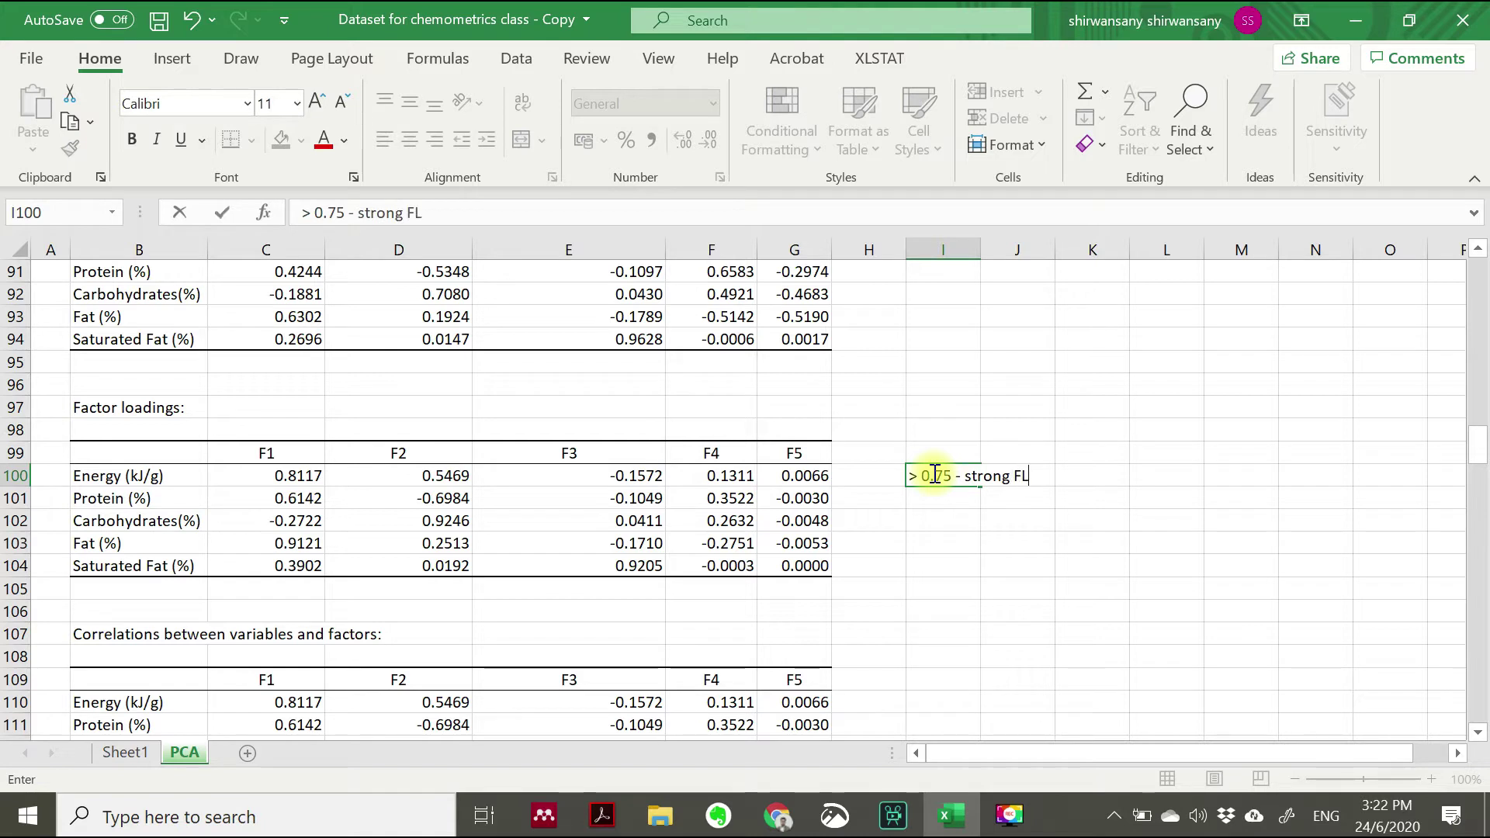
{"action": "left_click", "coordinate": [959, 502]}
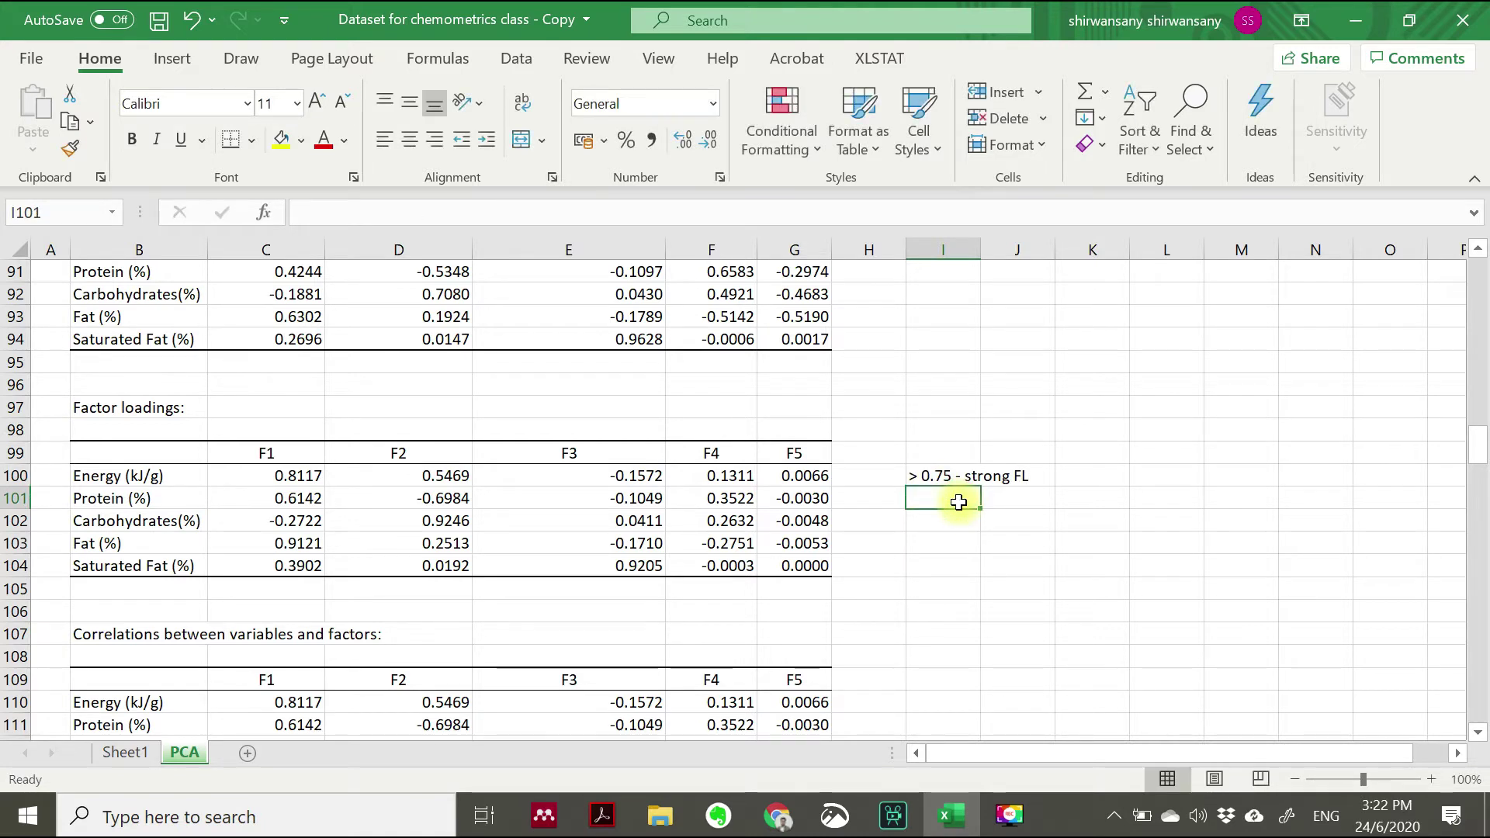
{"action": "type", "text": "0.3 "}
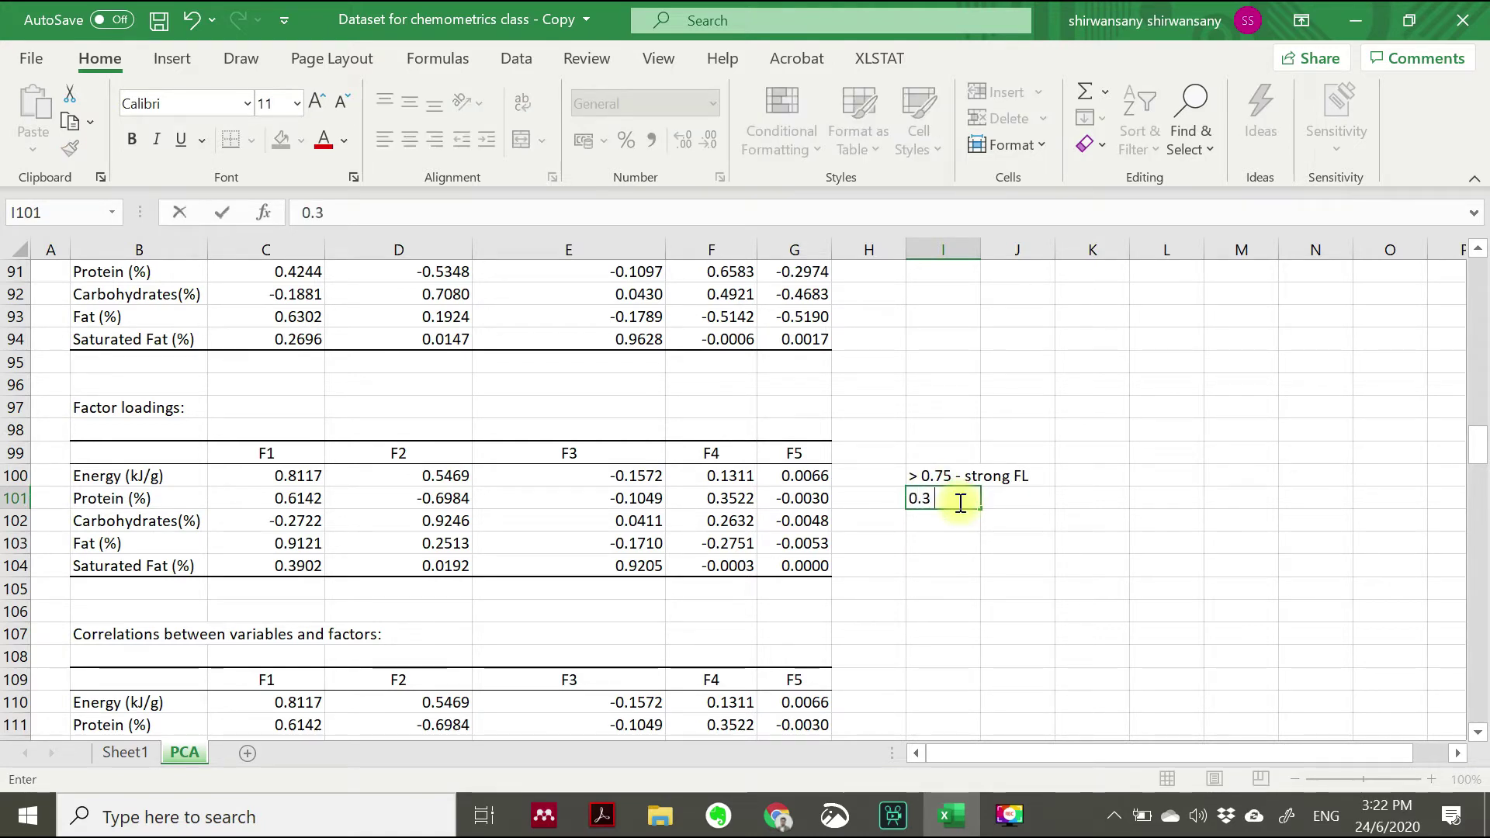
{"action": "type", "text": "- 0.74"}
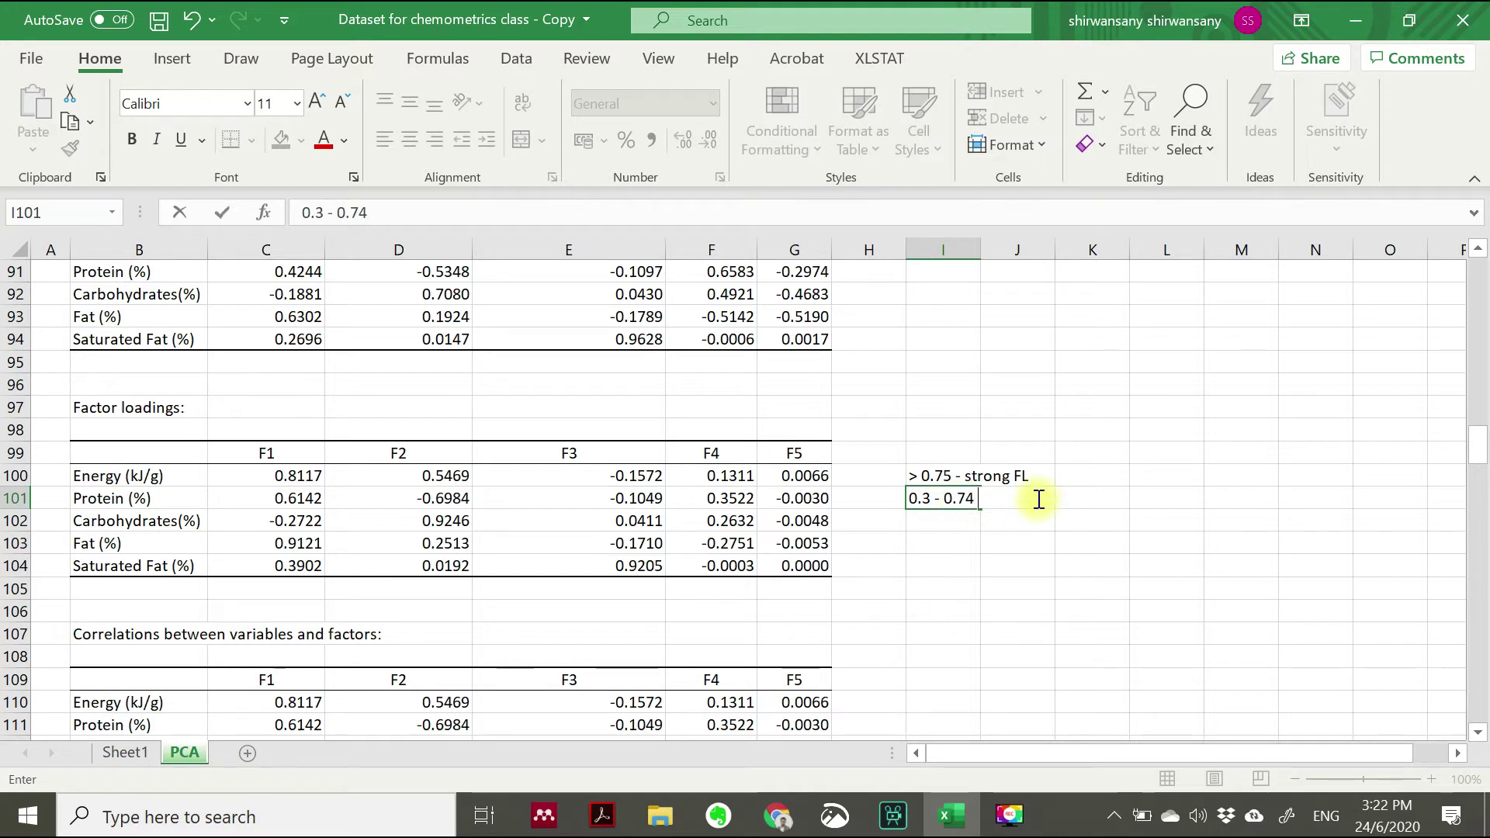
{"action": "type", "text": " - moderate "}
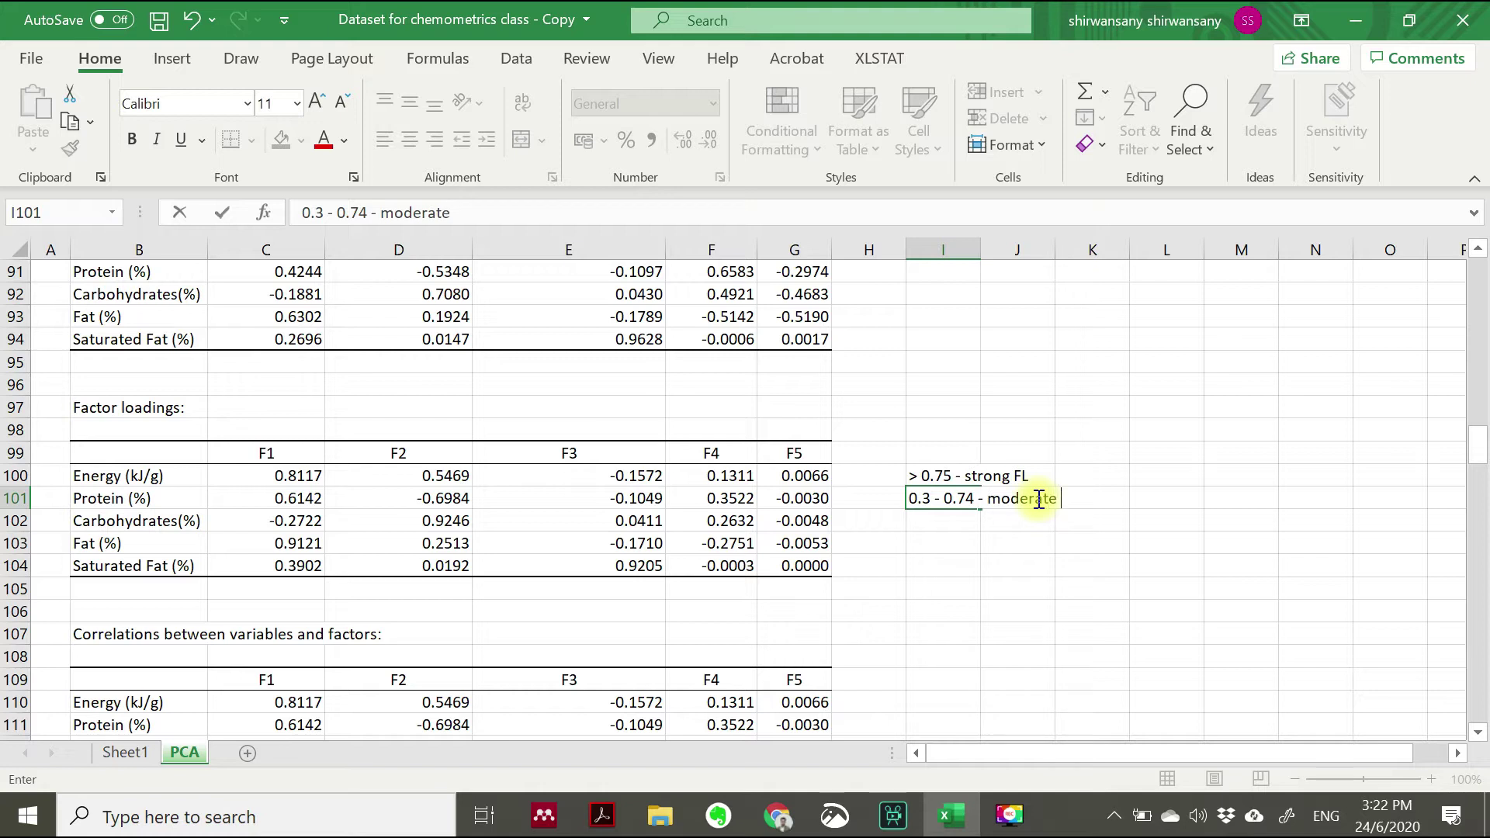
{"action": "type", "text": "FL"}
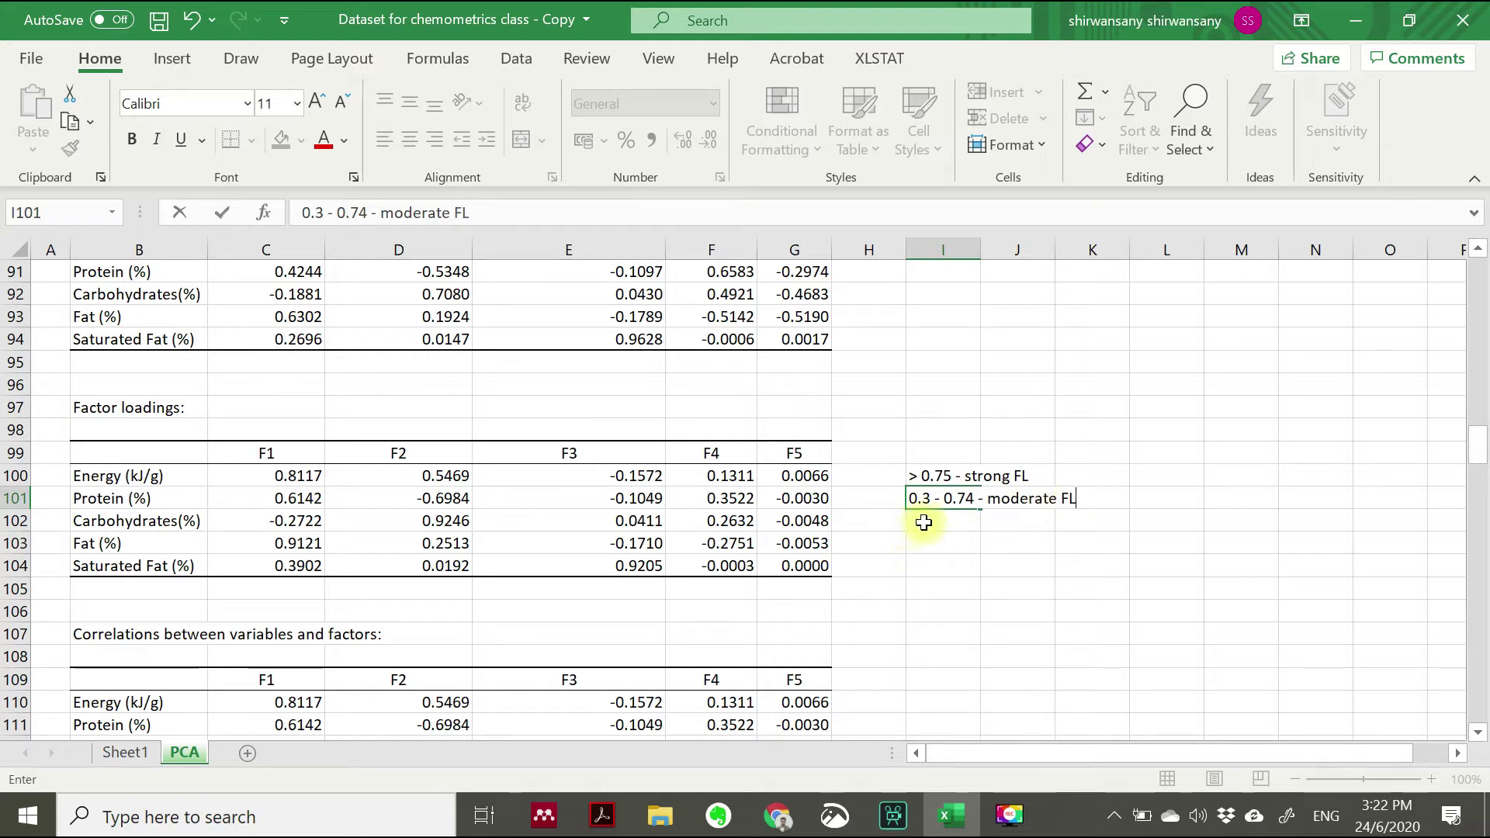
{"action": "left_click", "coordinate": [920, 520]}
{"action": "type", "text": "< "}
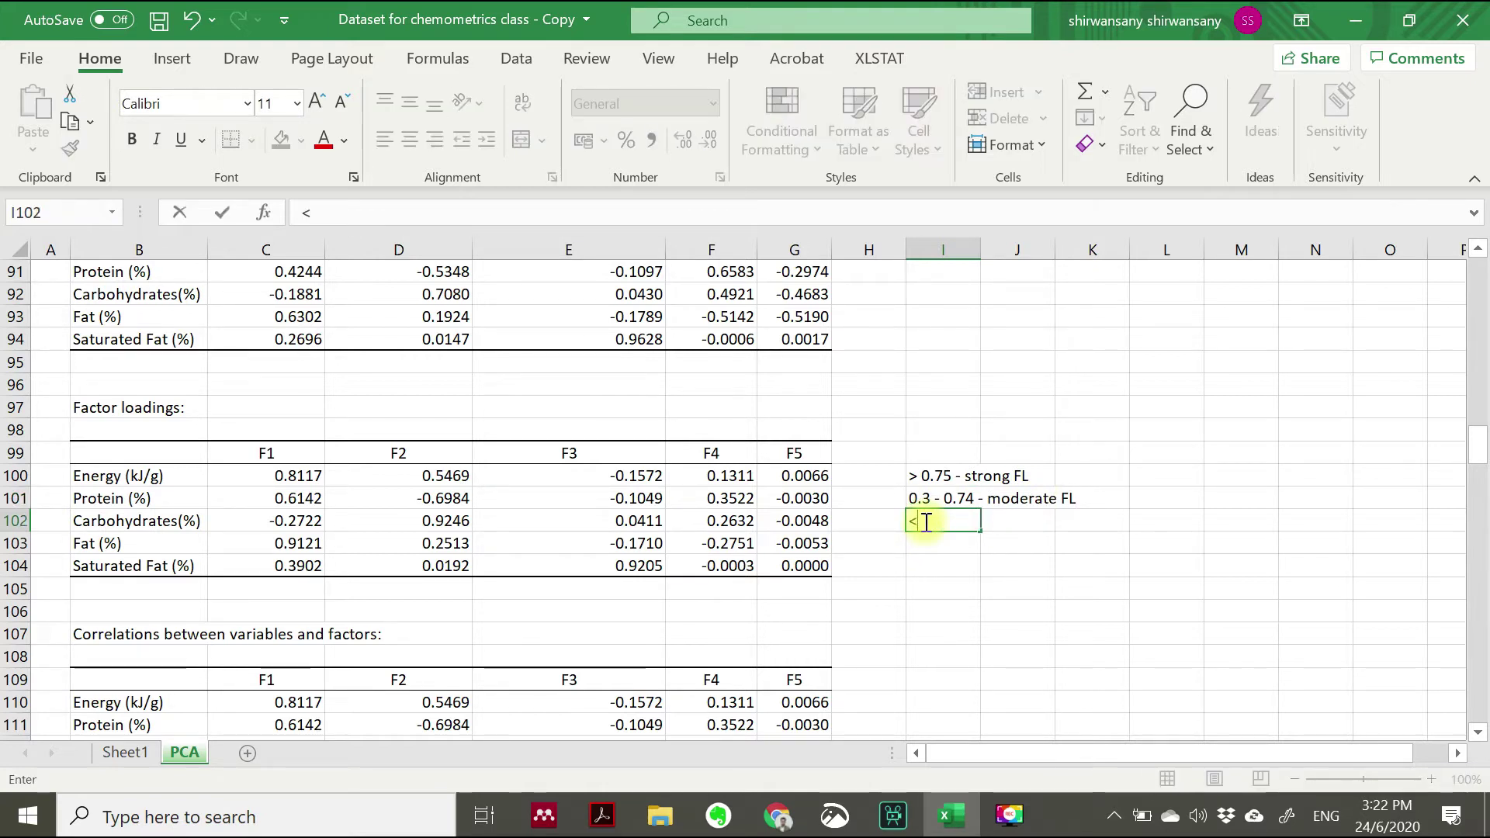
{"action": "type", "text": "0.3"}
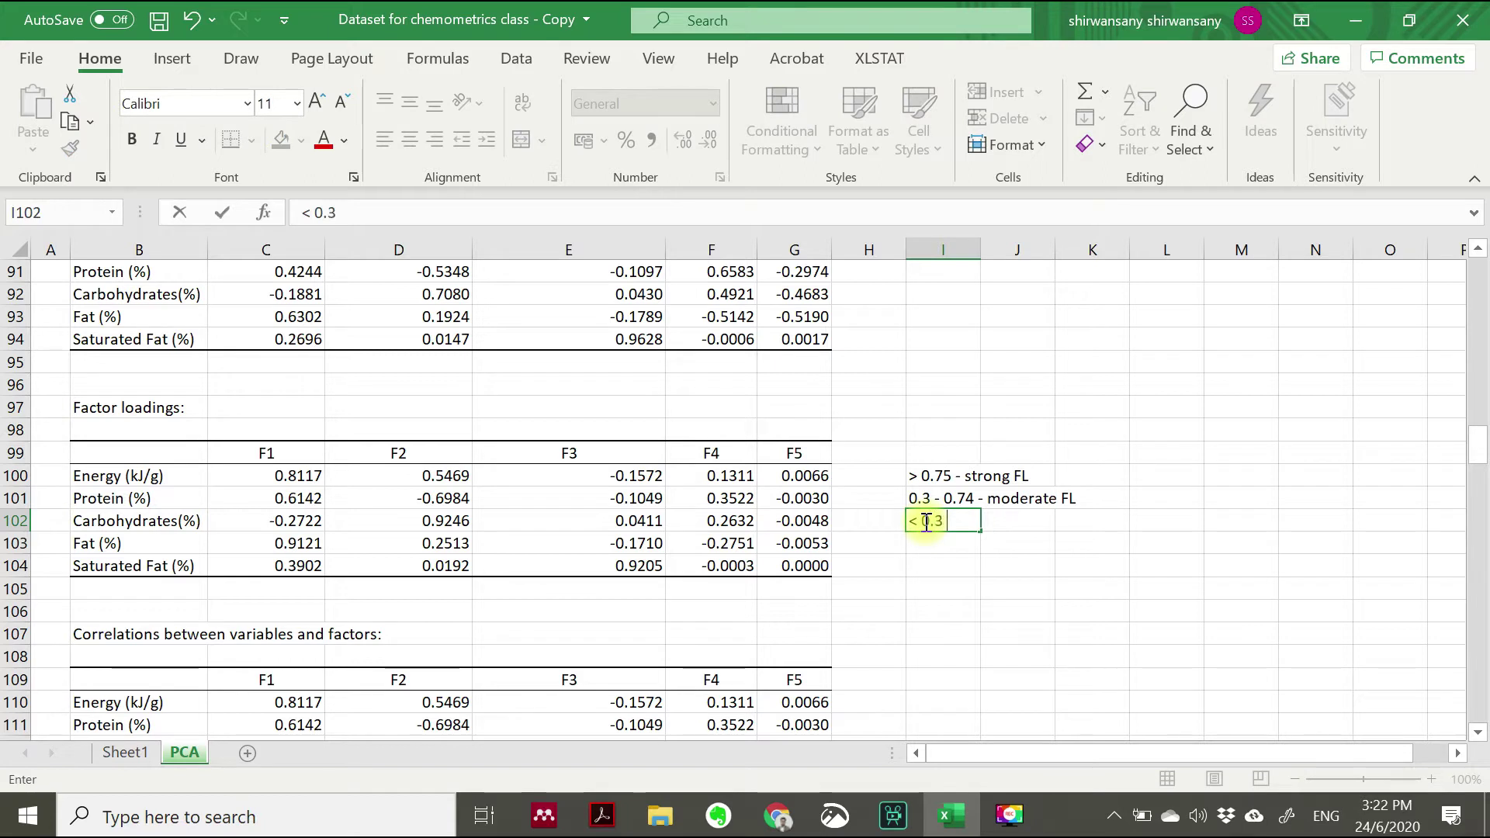
{"action": "type", "text": " - weak FL"}
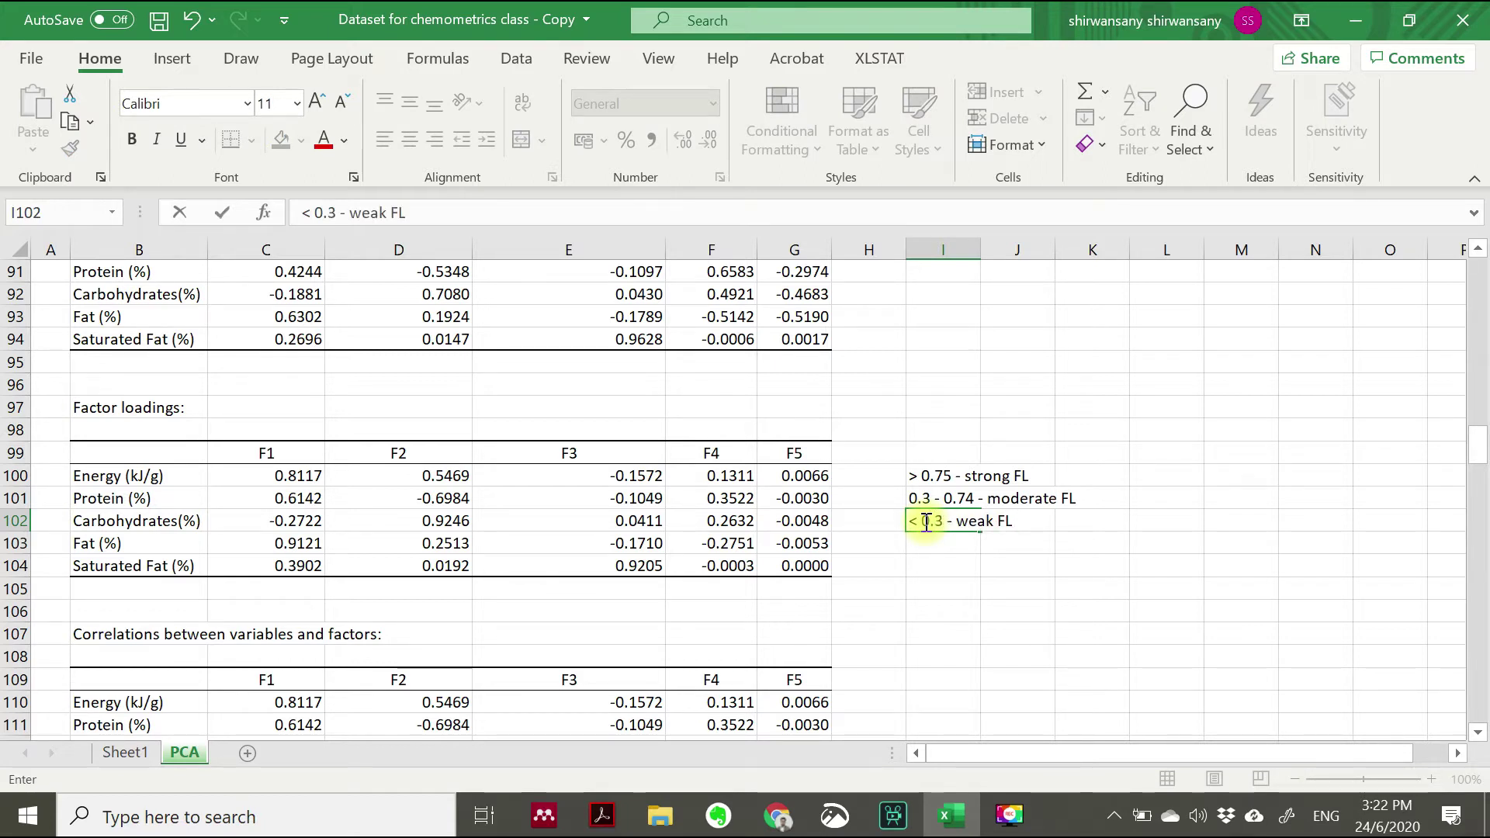
{"action": "left_click", "coordinate": [267, 475]}
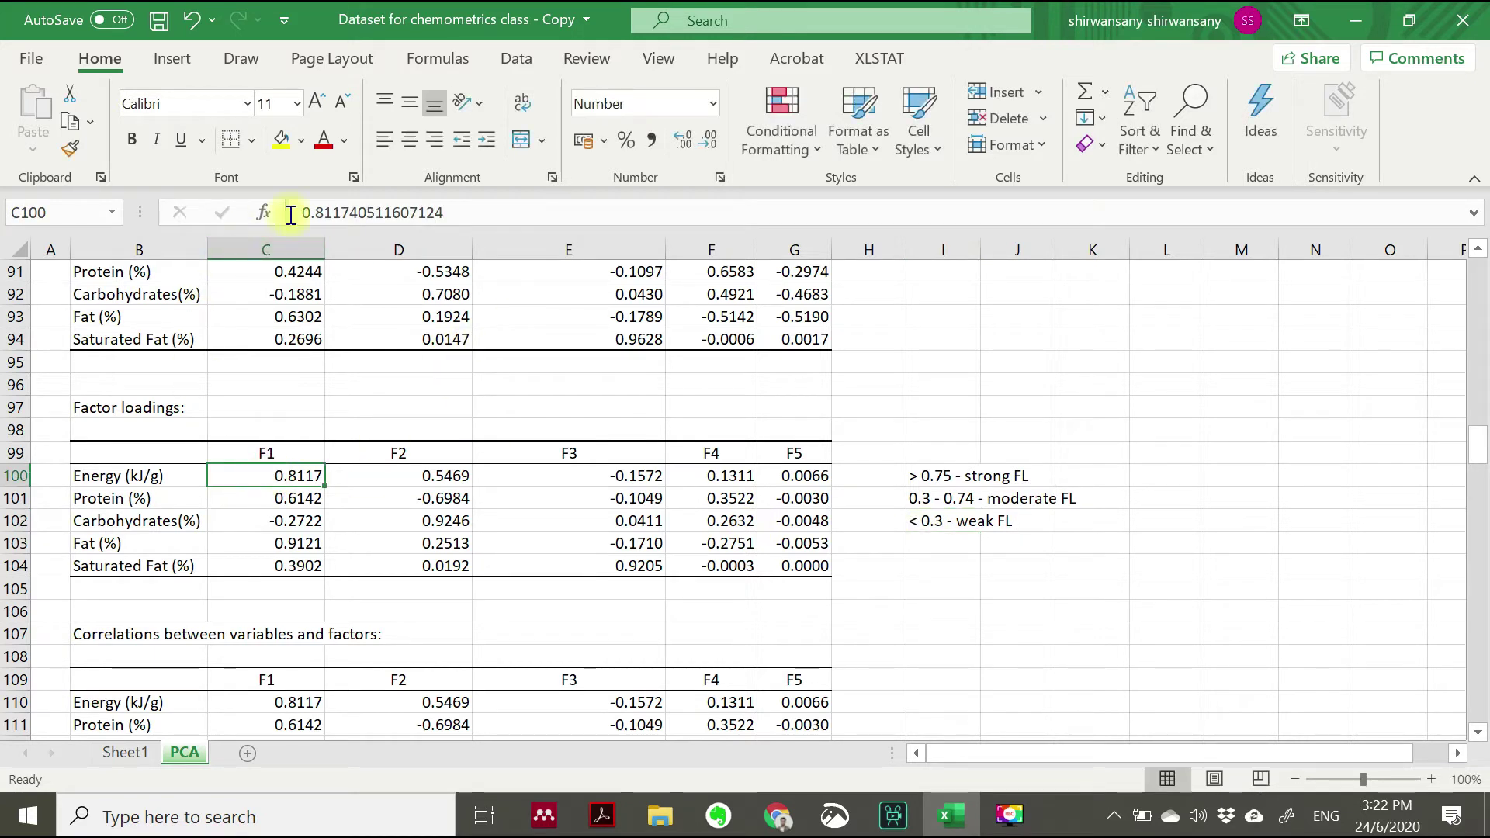
Bold the loadings 0.8117, 0.9121, 0.9246 and 0.9205, plus the strong FL key entry in I100
{"action": "left_click", "coordinate": [134, 141]}
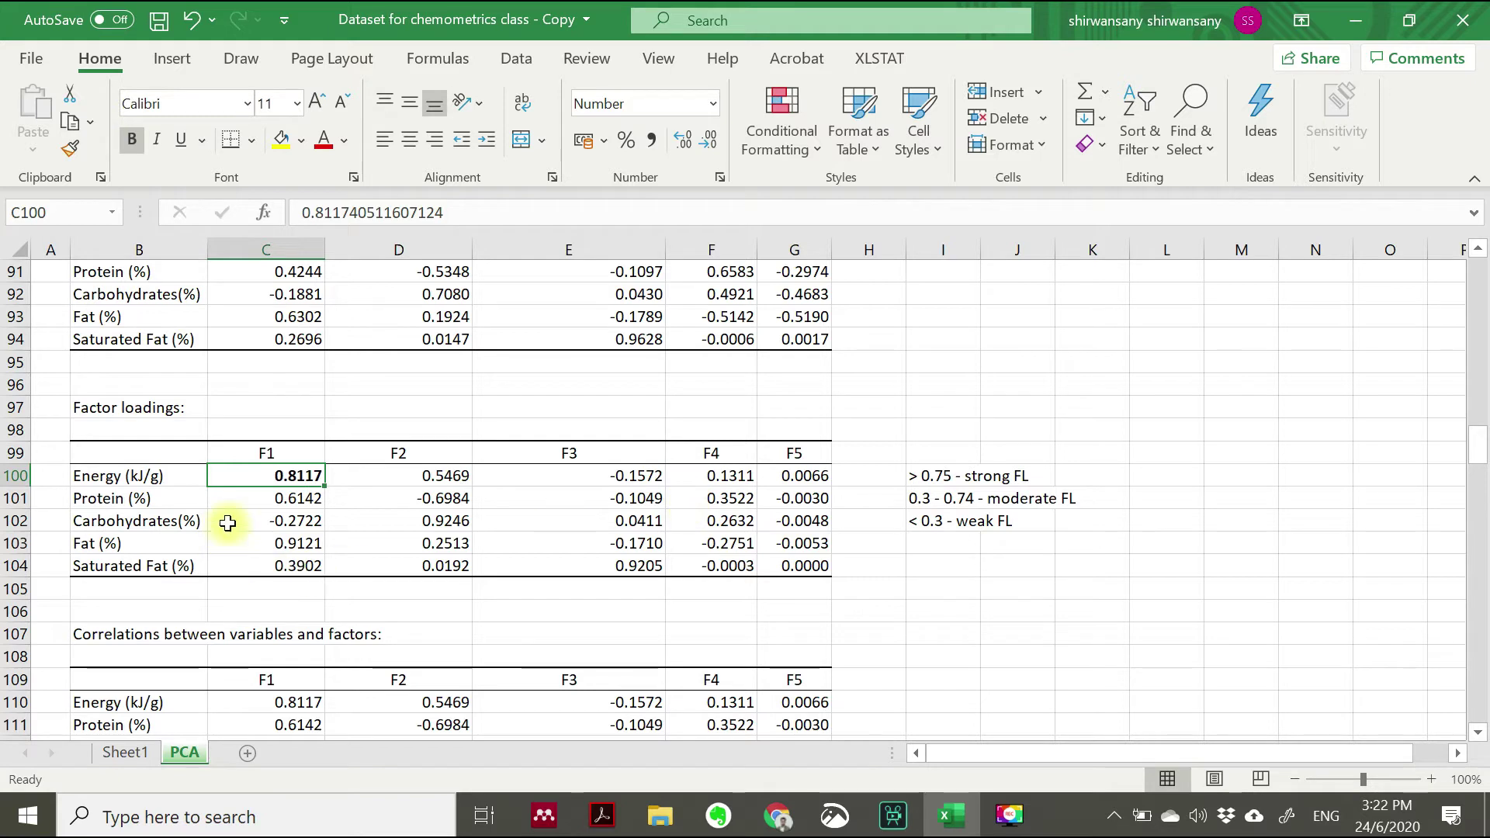
{"action": "left_click", "coordinate": [302, 544]}
{"action": "left_click", "coordinate": [129, 142]}
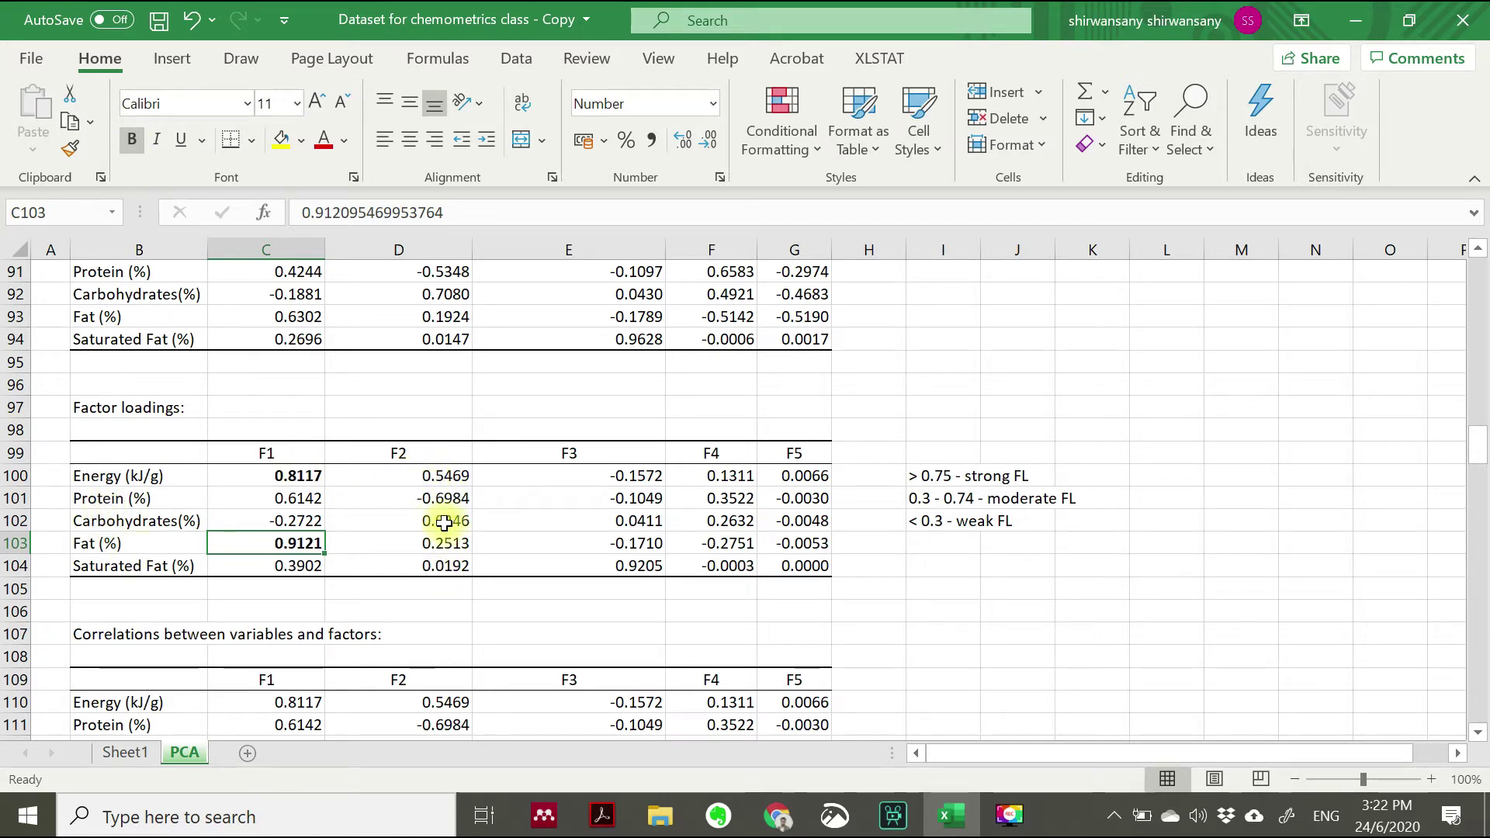
{"action": "left_click", "coordinate": [443, 523]}
{"action": "left_click", "coordinate": [132, 139]}
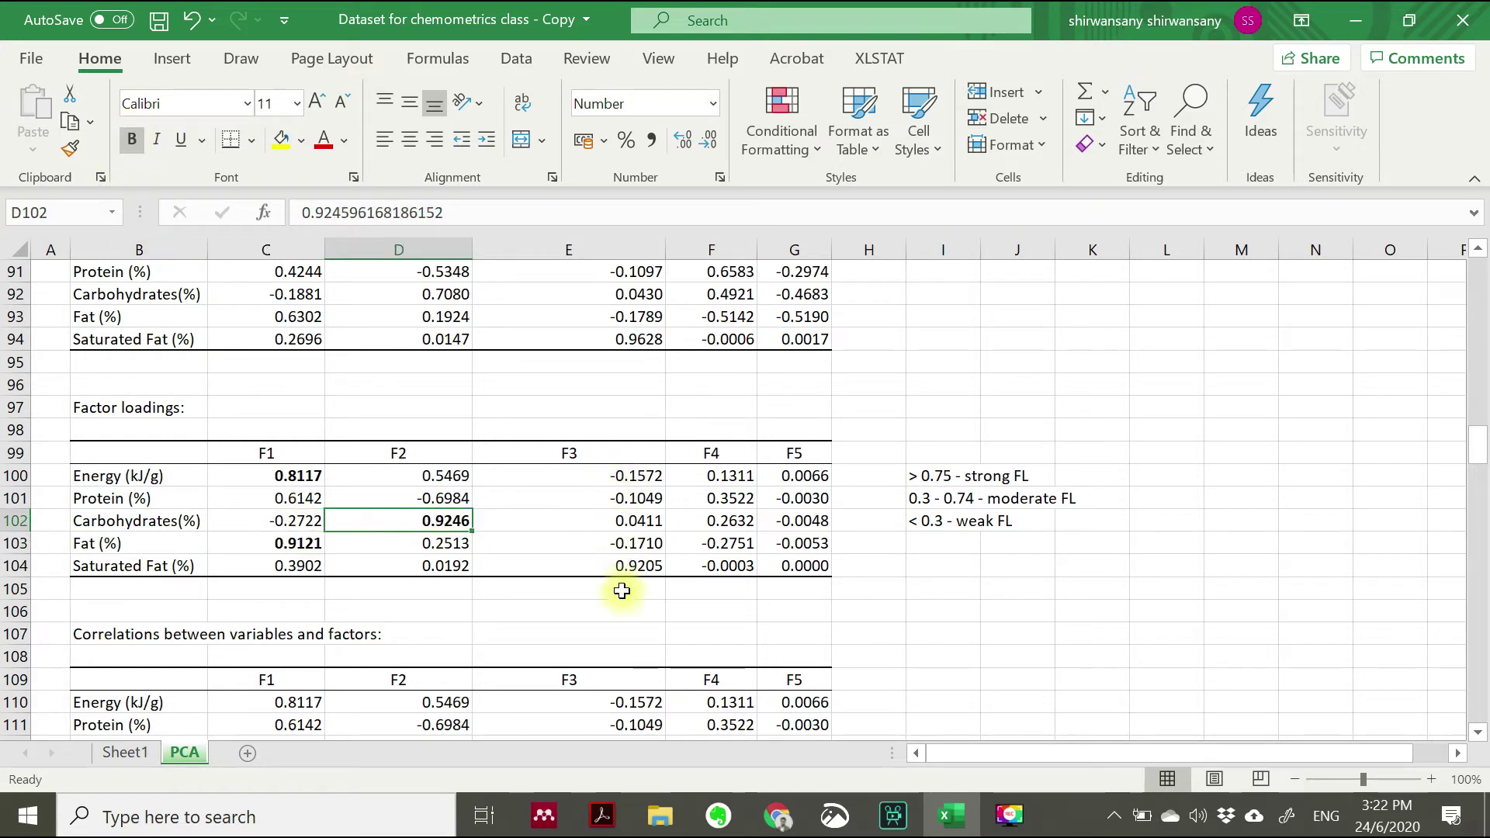
{"action": "left_click", "coordinate": [640, 568]}
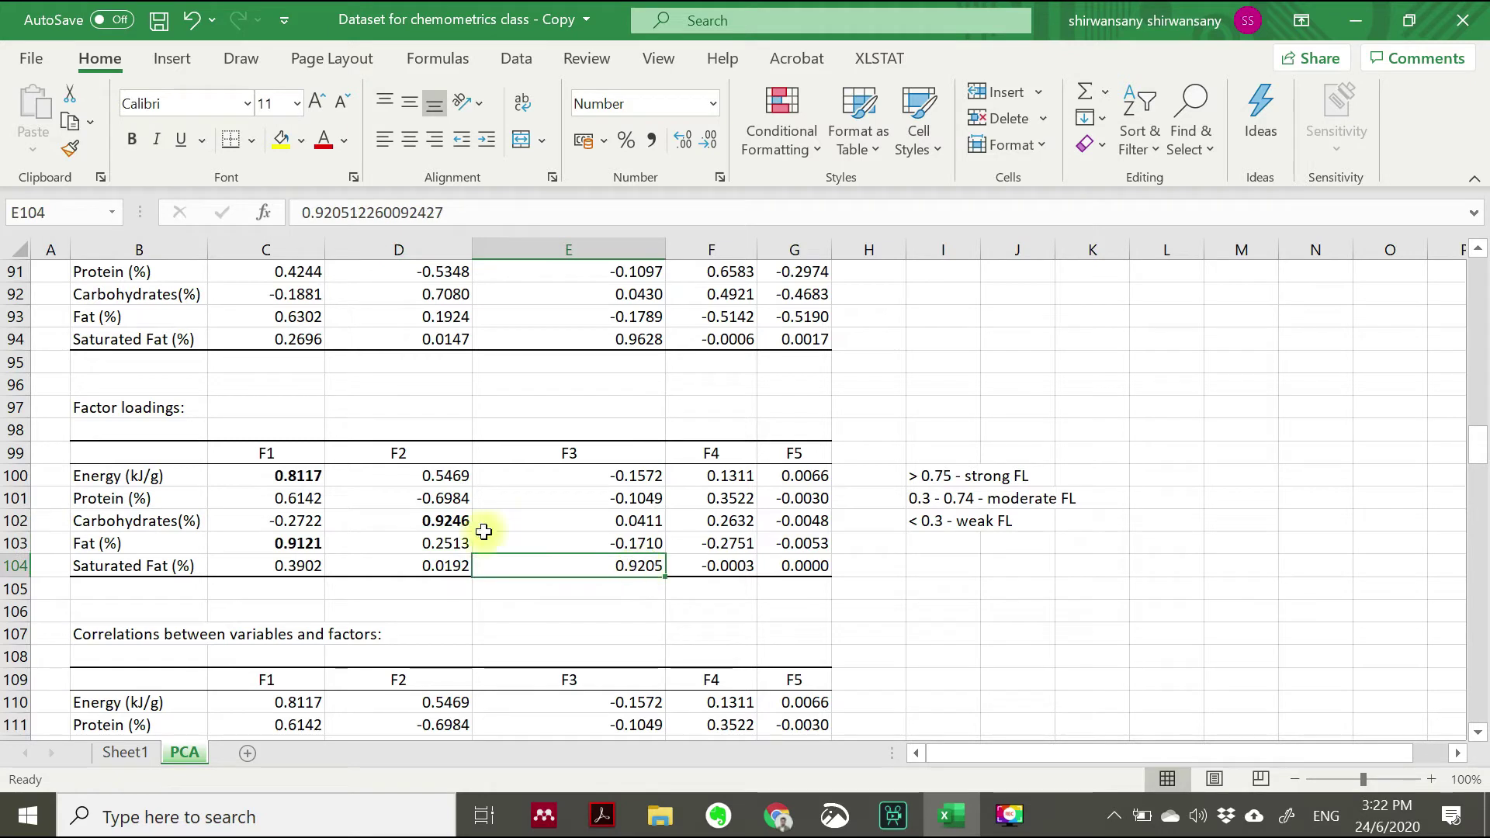
{"action": "left_click", "coordinate": [132, 139]}
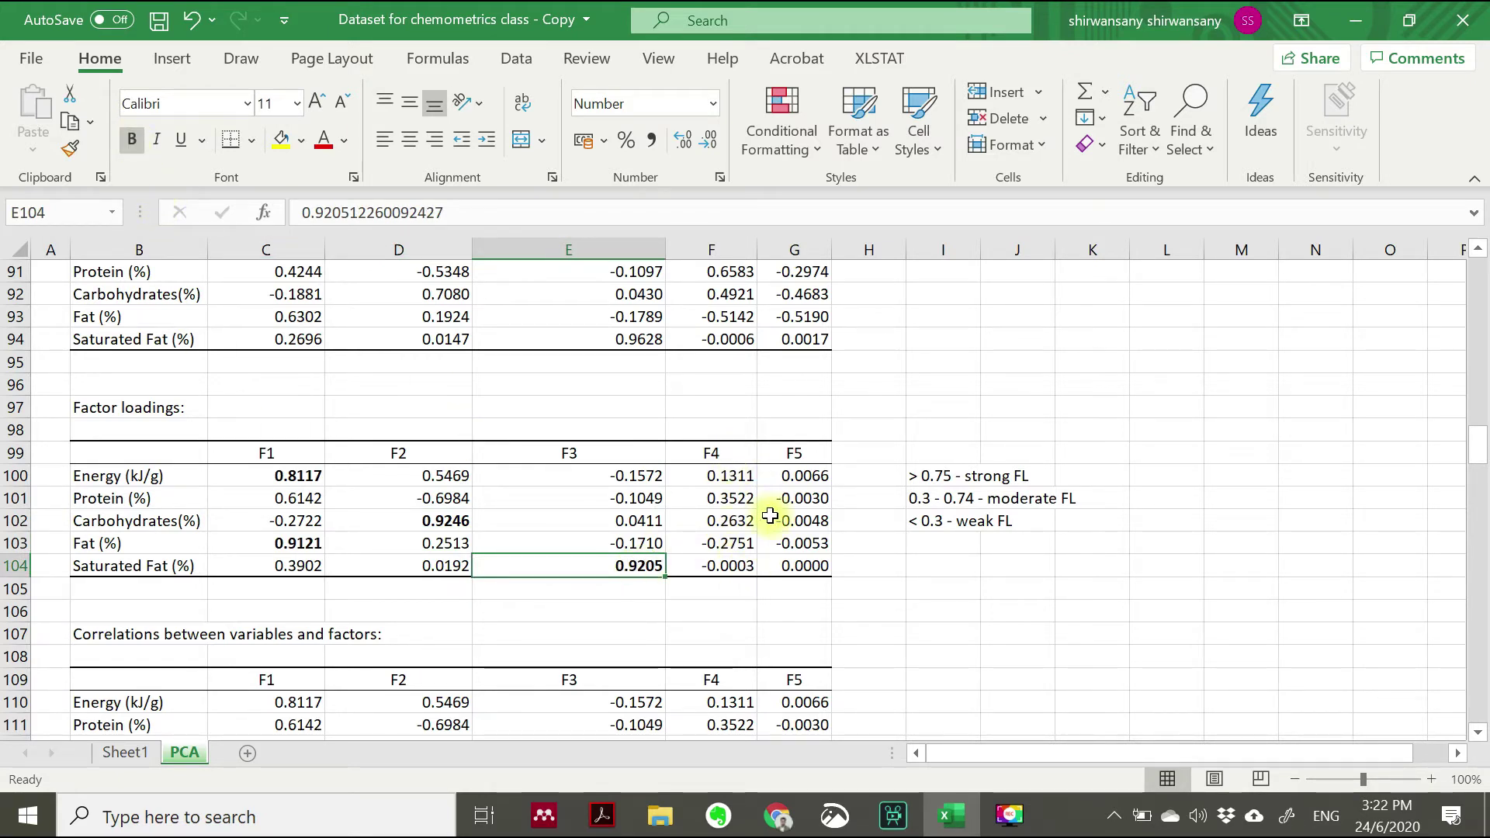
{"action": "left_click", "coordinate": [922, 474]}
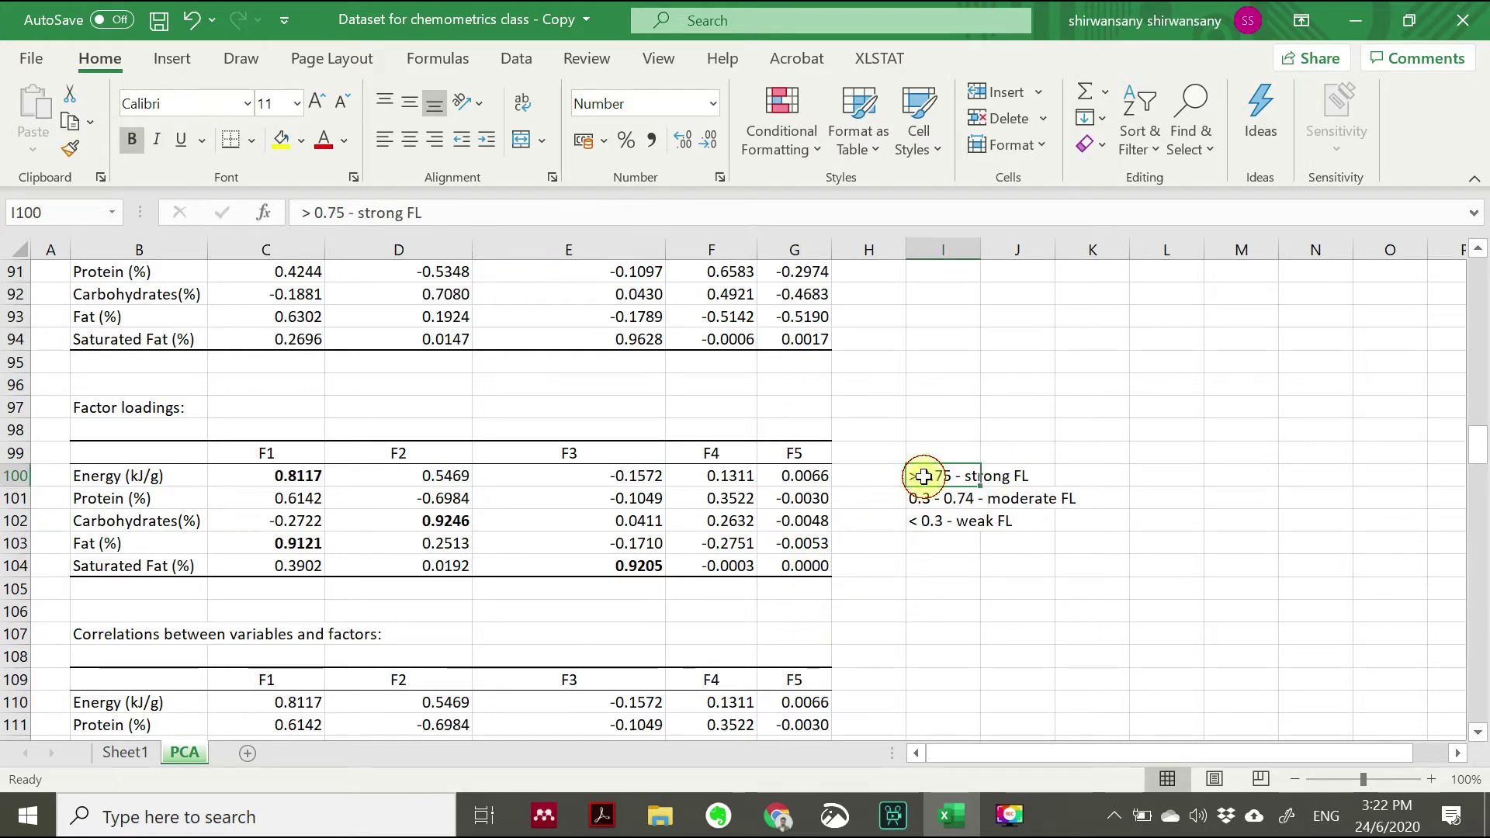
{"action": "left_click", "coordinate": [135, 141]}
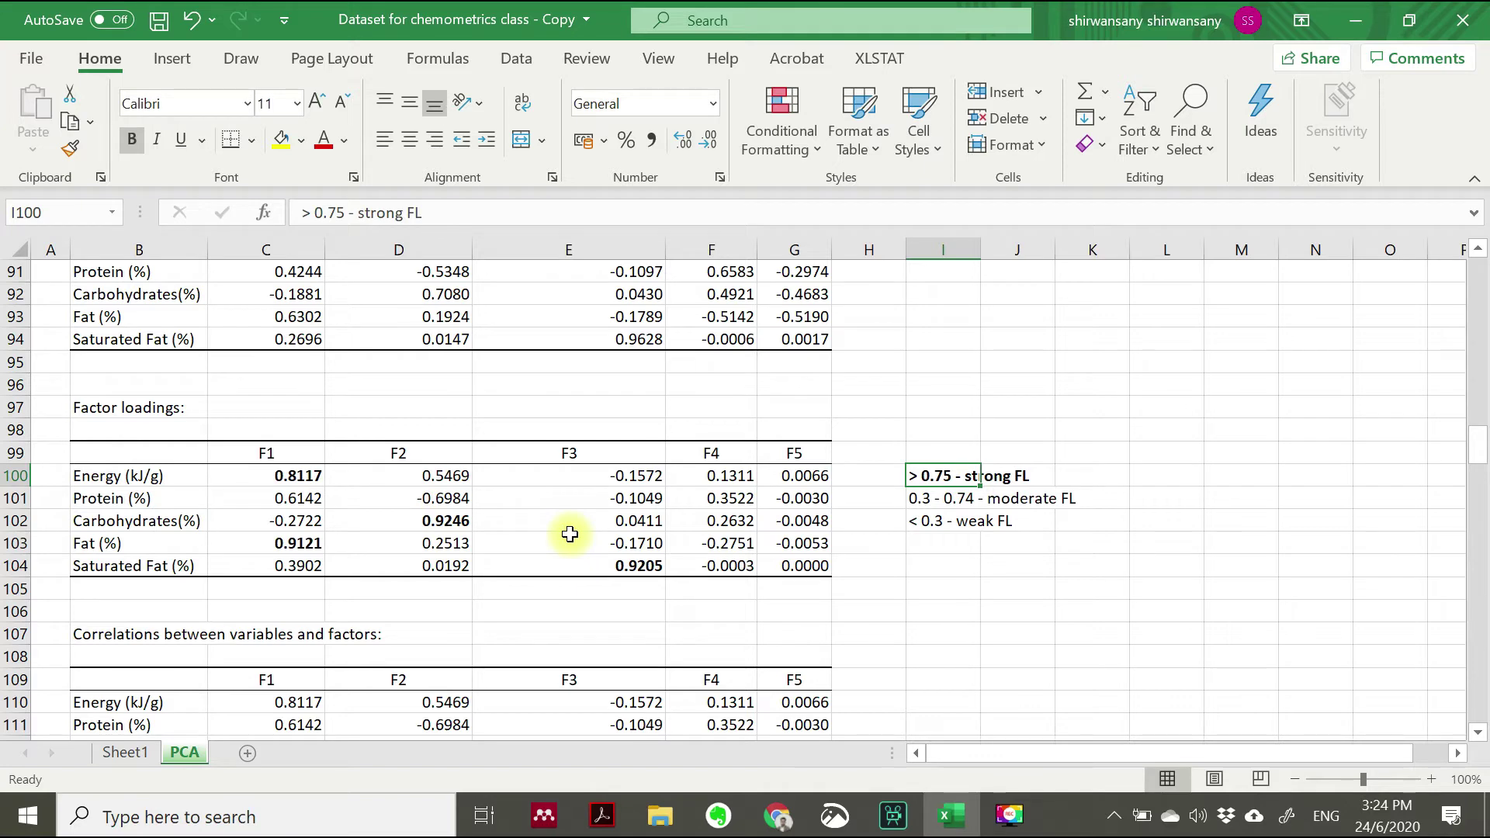
Copy the F1–F2 Variables correlation-circle chart and paste it at cell I98 beside the loadings
{"action": "scroll", "coordinate": [570, 534], "scroll_direction": "down", "scroll_amount": 1}
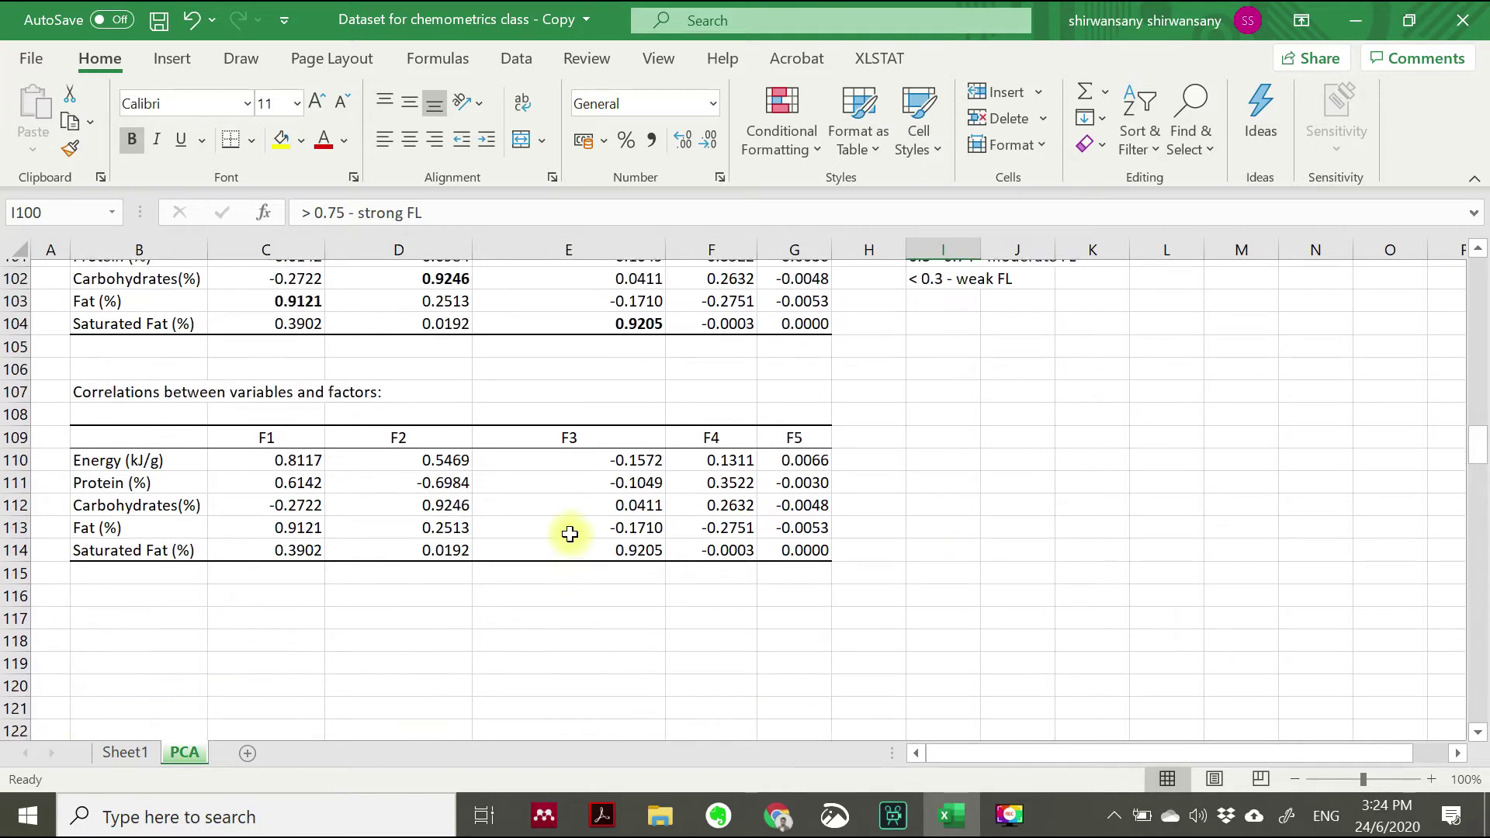
{"action": "scroll", "coordinate": [569, 534], "scroll_direction": "down", "scroll_amount": 2}
{"action": "scroll", "coordinate": [569, 534], "scroll_direction": "down", "scroll_amount": 2}
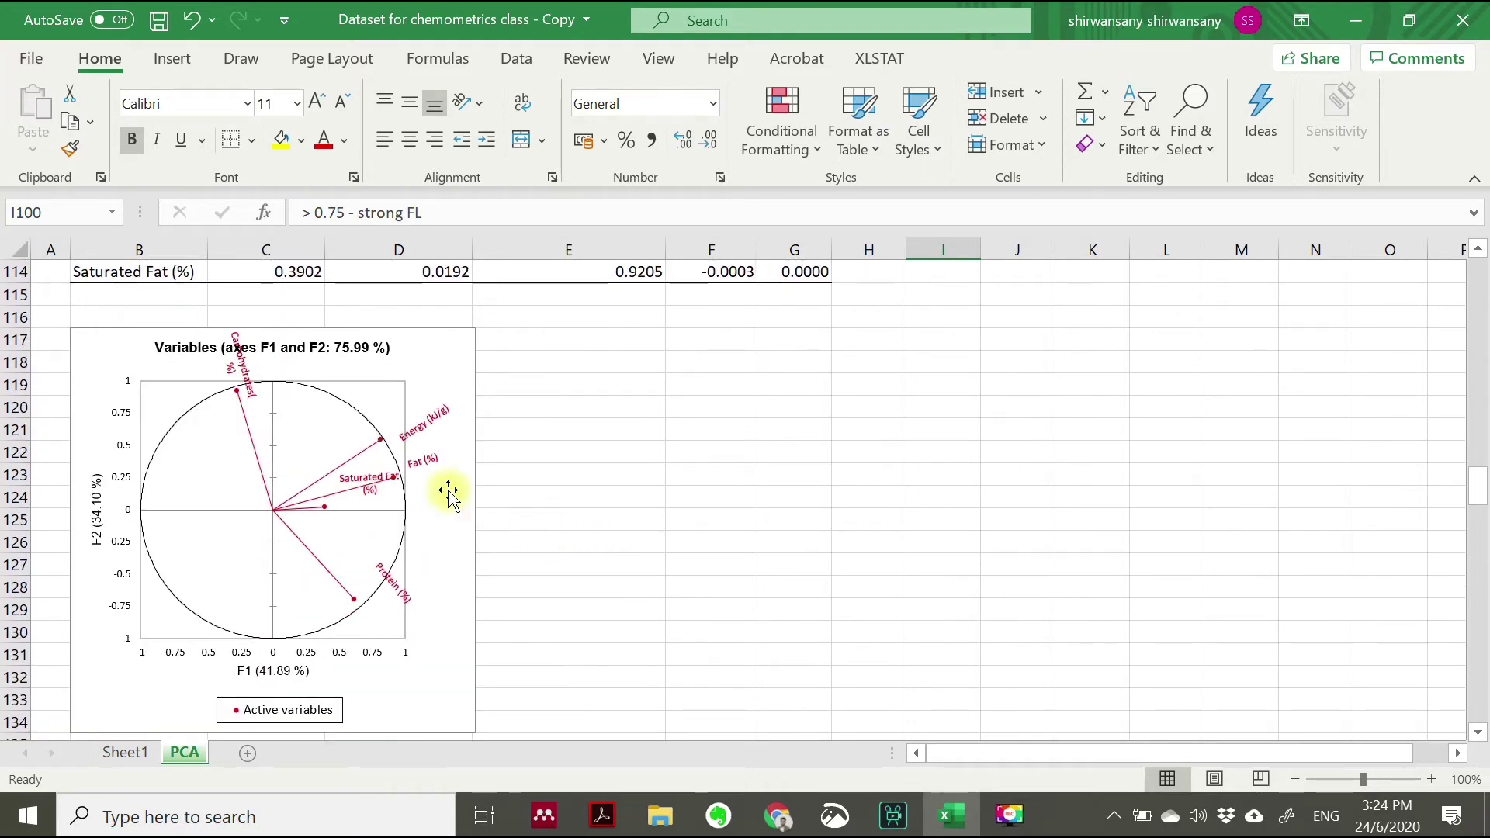
{"action": "left_click", "coordinate": [422, 359]}
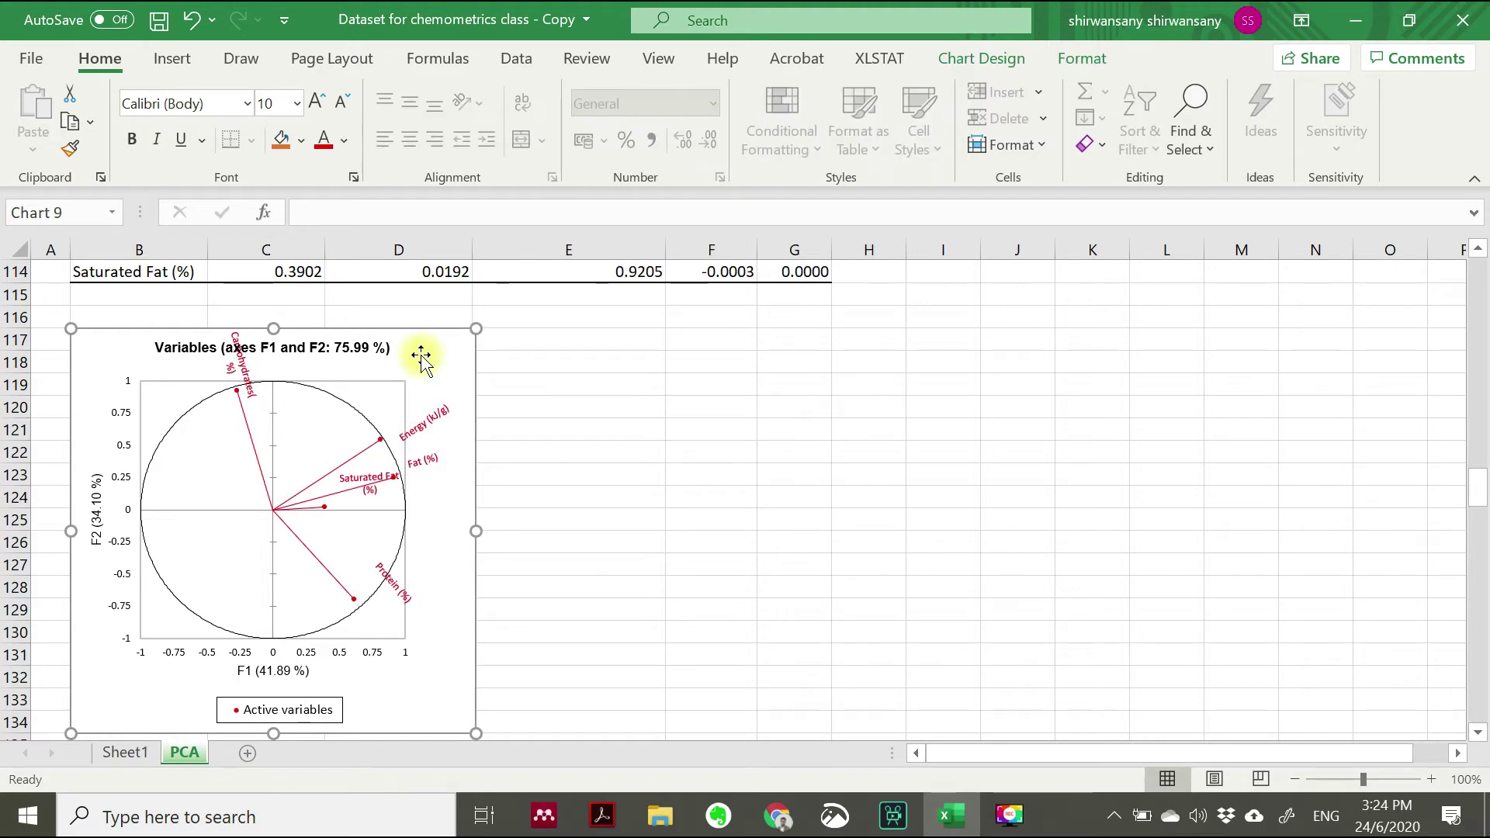
{"action": "scroll", "coordinate": [815, 474], "scroll_direction": "up", "scroll_amount": 5}
{"action": "scroll", "coordinate": [815, 473], "scroll_direction": "up", "scroll_amount": 1}
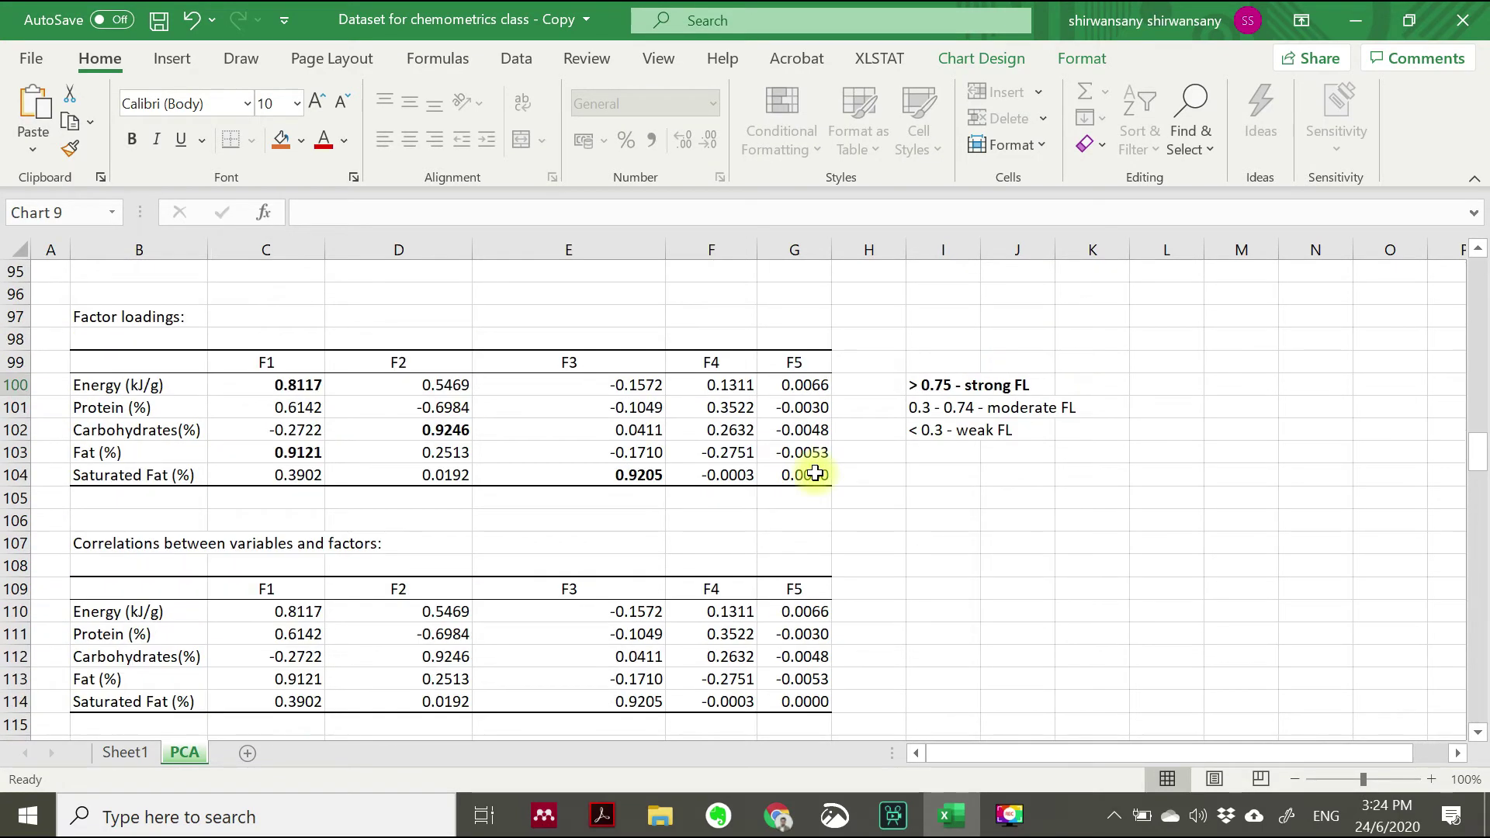
{"action": "left_click", "coordinate": [966, 336]}
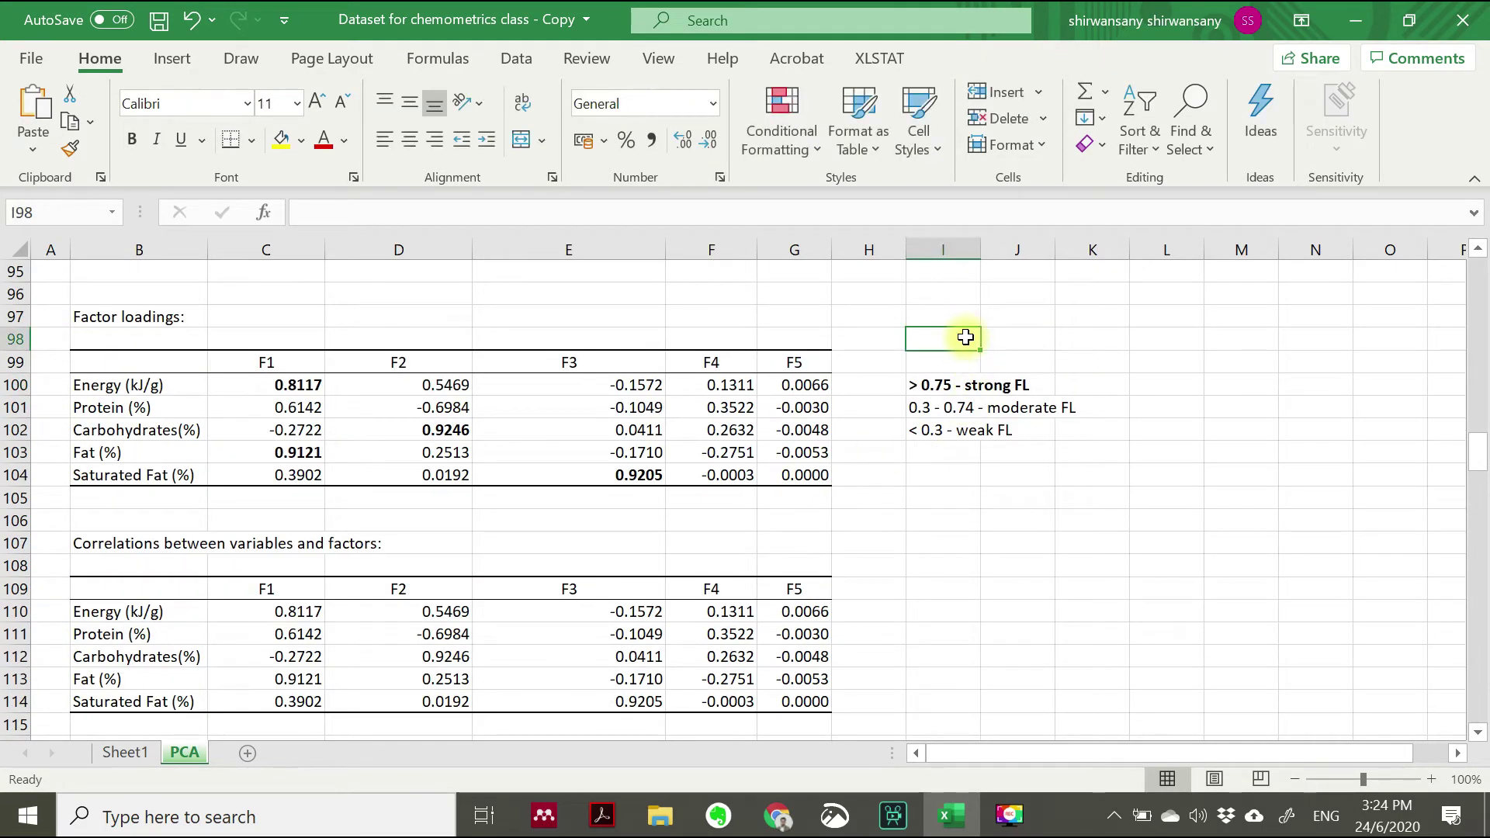
{"action": "key", "text": "ctrl+v"}
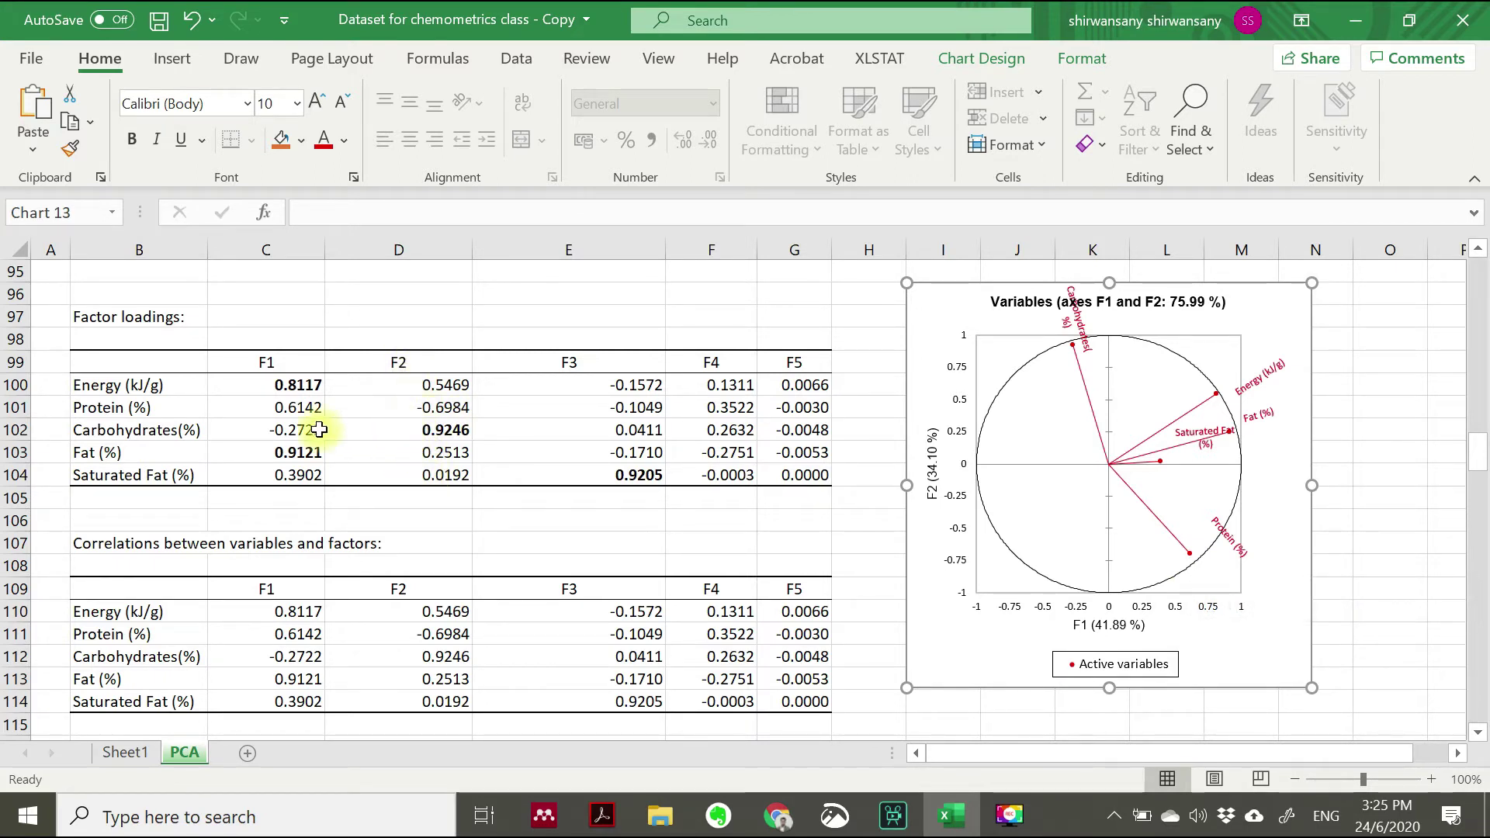
{"action": "left_click", "coordinate": [420, 408]}
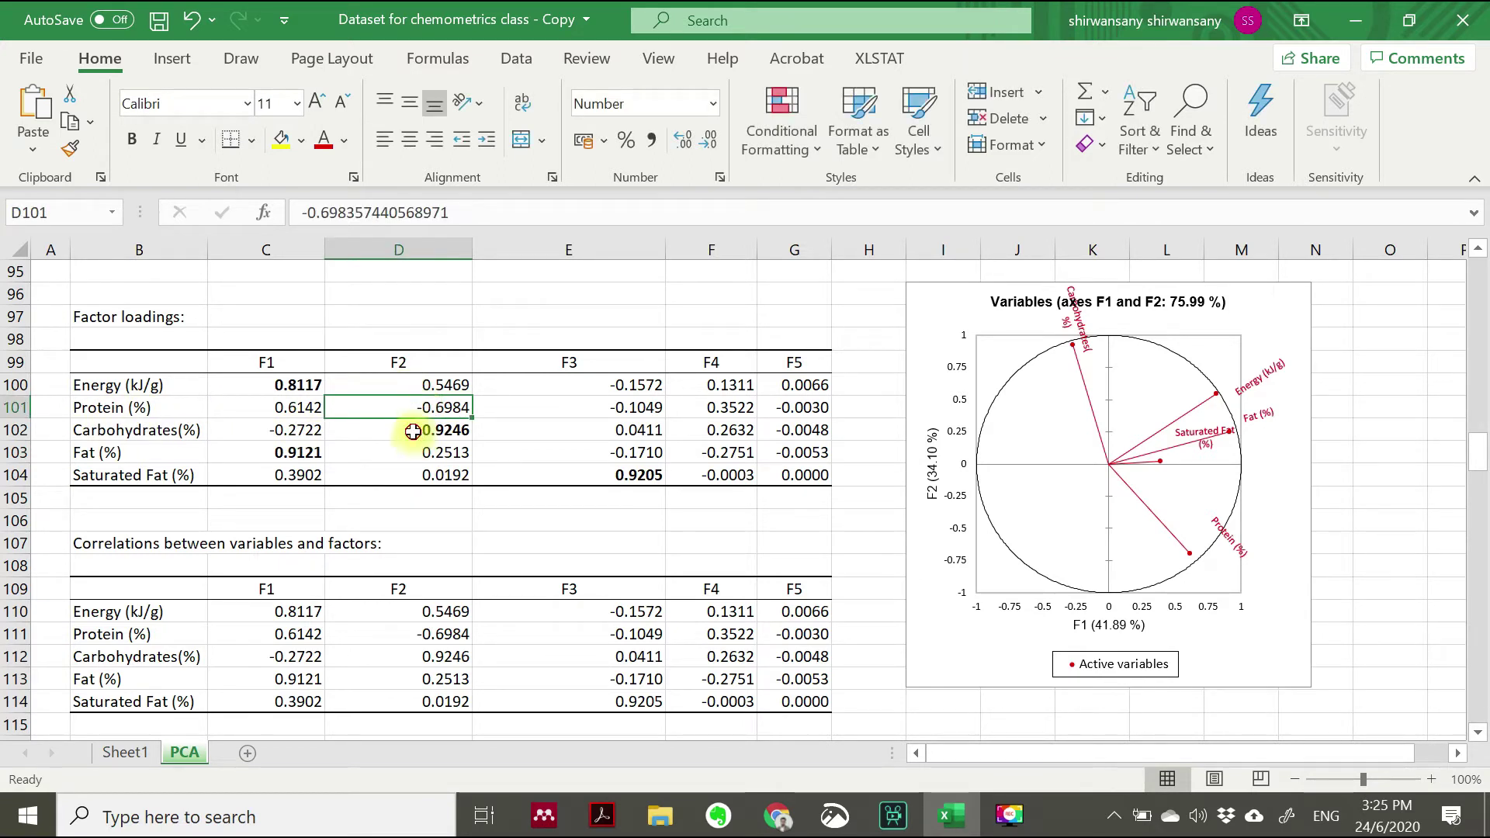
{"action": "left_click", "coordinate": [413, 431]}
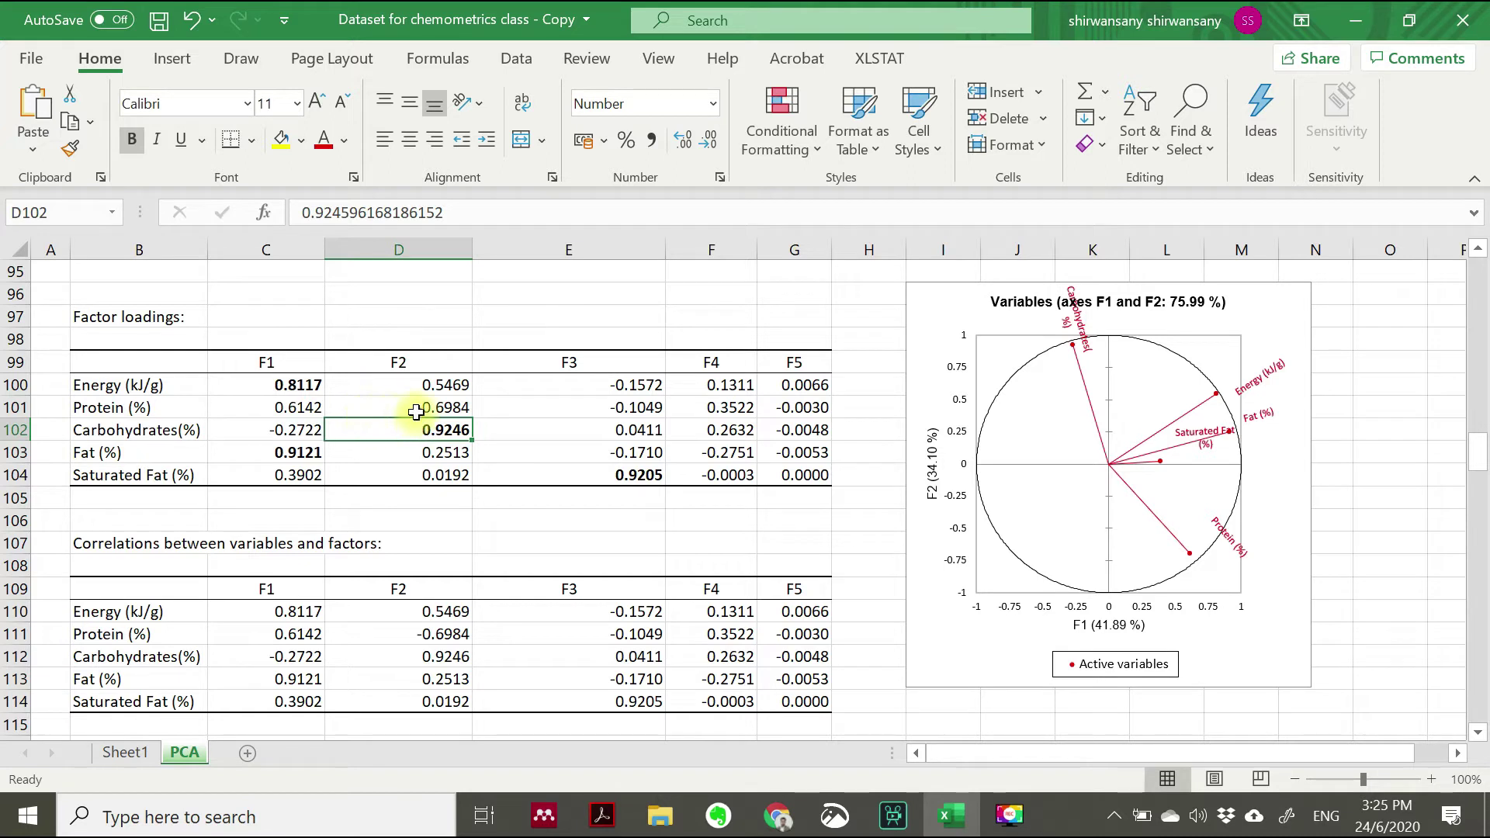
{"action": "left_click", "coordinate": [416, 411]}
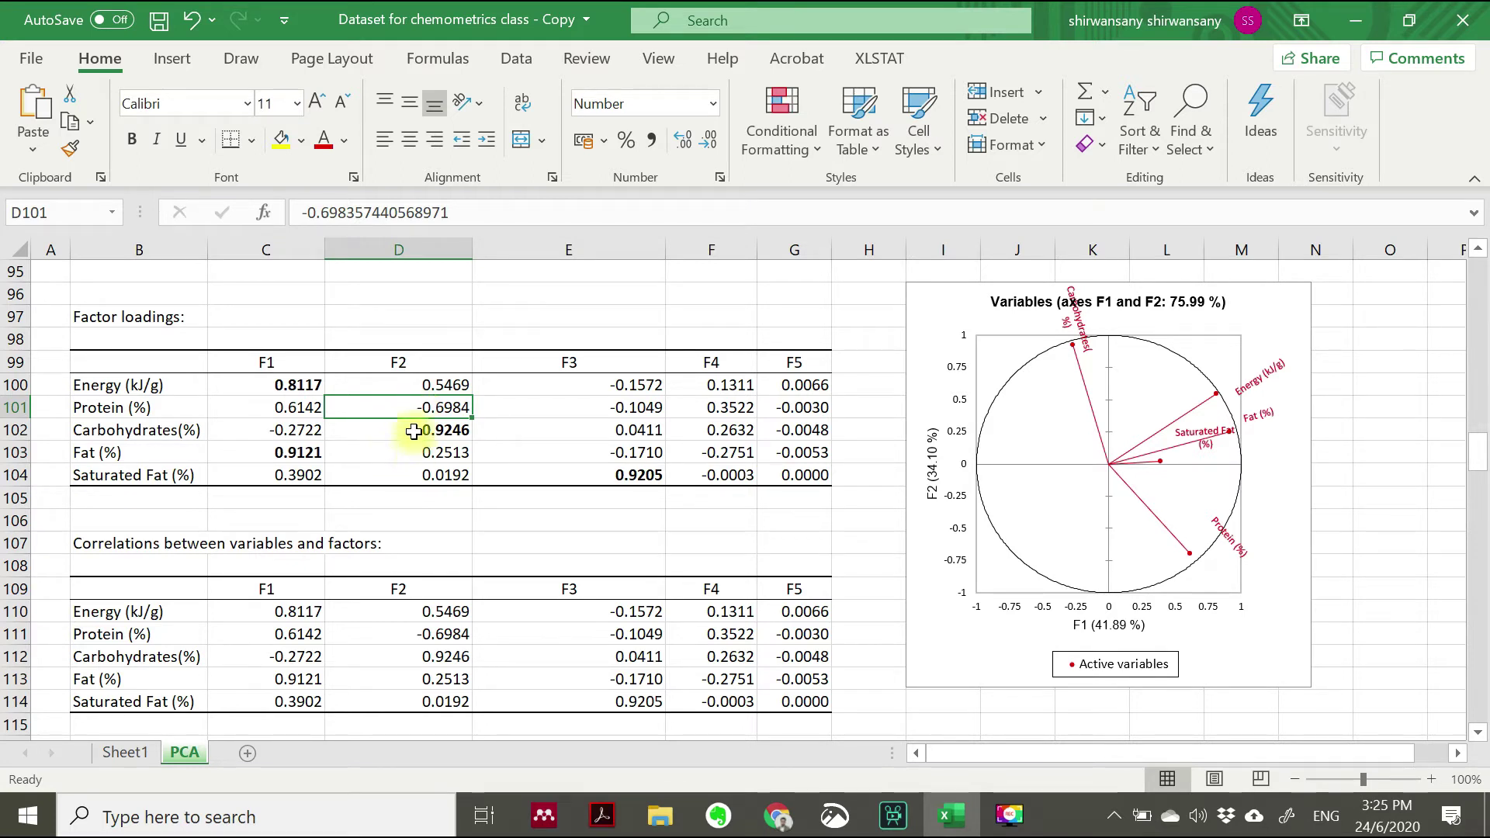
{"action": "left_click", "coordinate": [414, 431]}
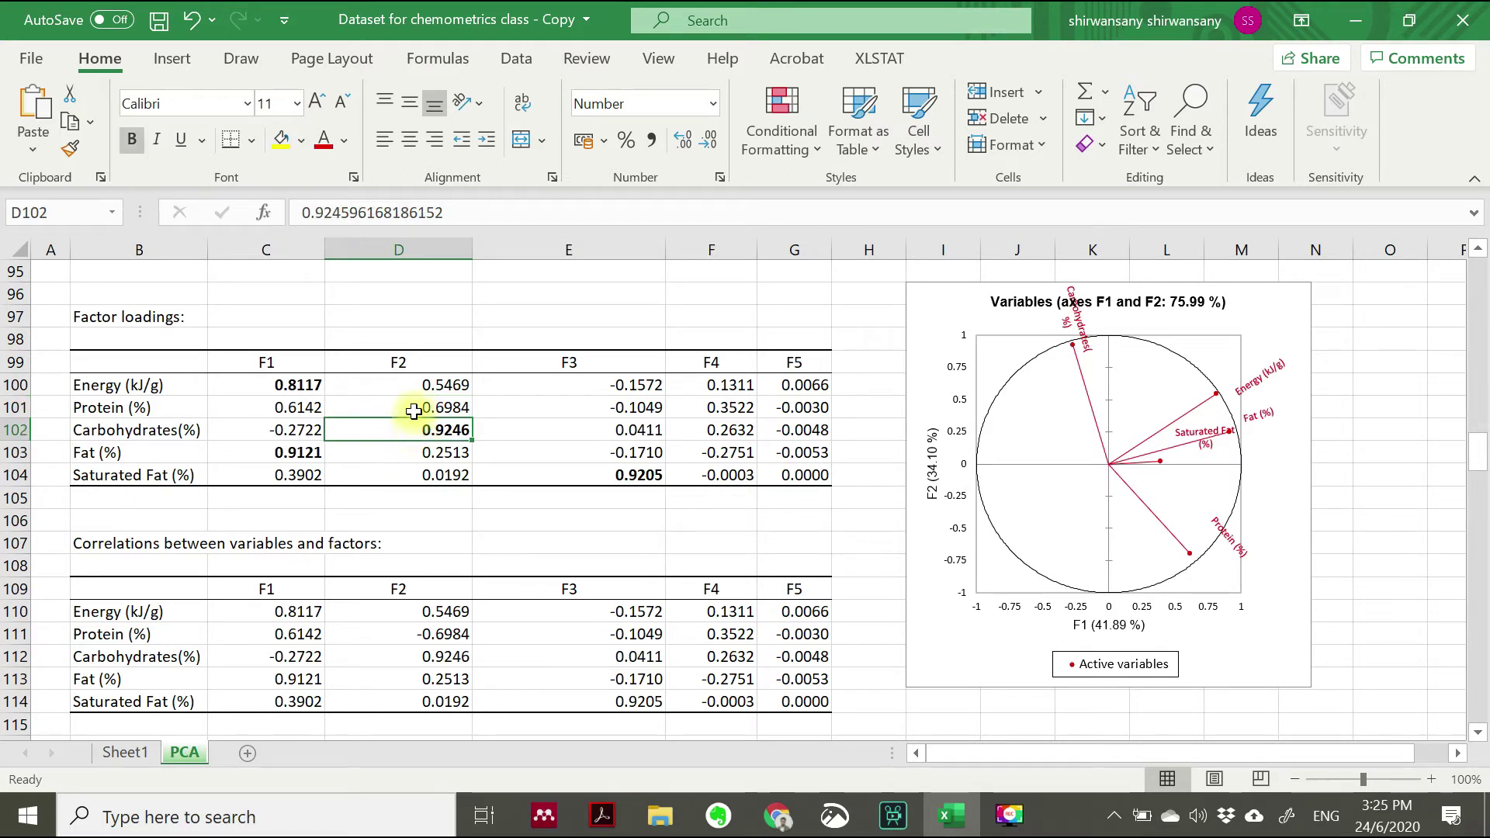
{"action": "left_click", "coordinate": [414, 412]}
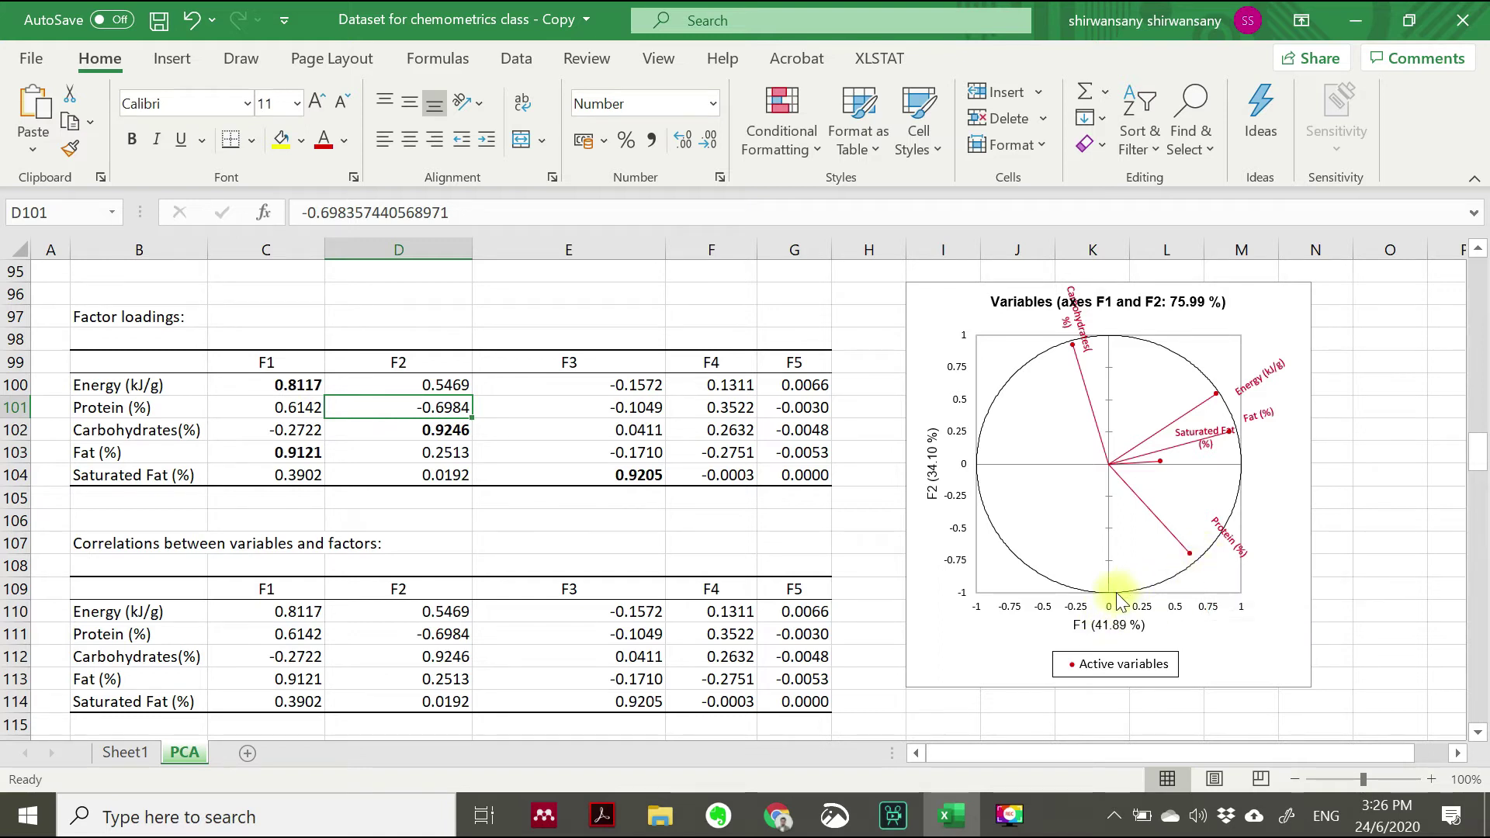
{"action": "scroll", "coordinate": [581, 597], "scroll_direction": "down", "scroll_amount": 2}
{"action": "scroll", "coordinate": [581, 598], "scroll_direction": "down", "scroll_amount": 2}
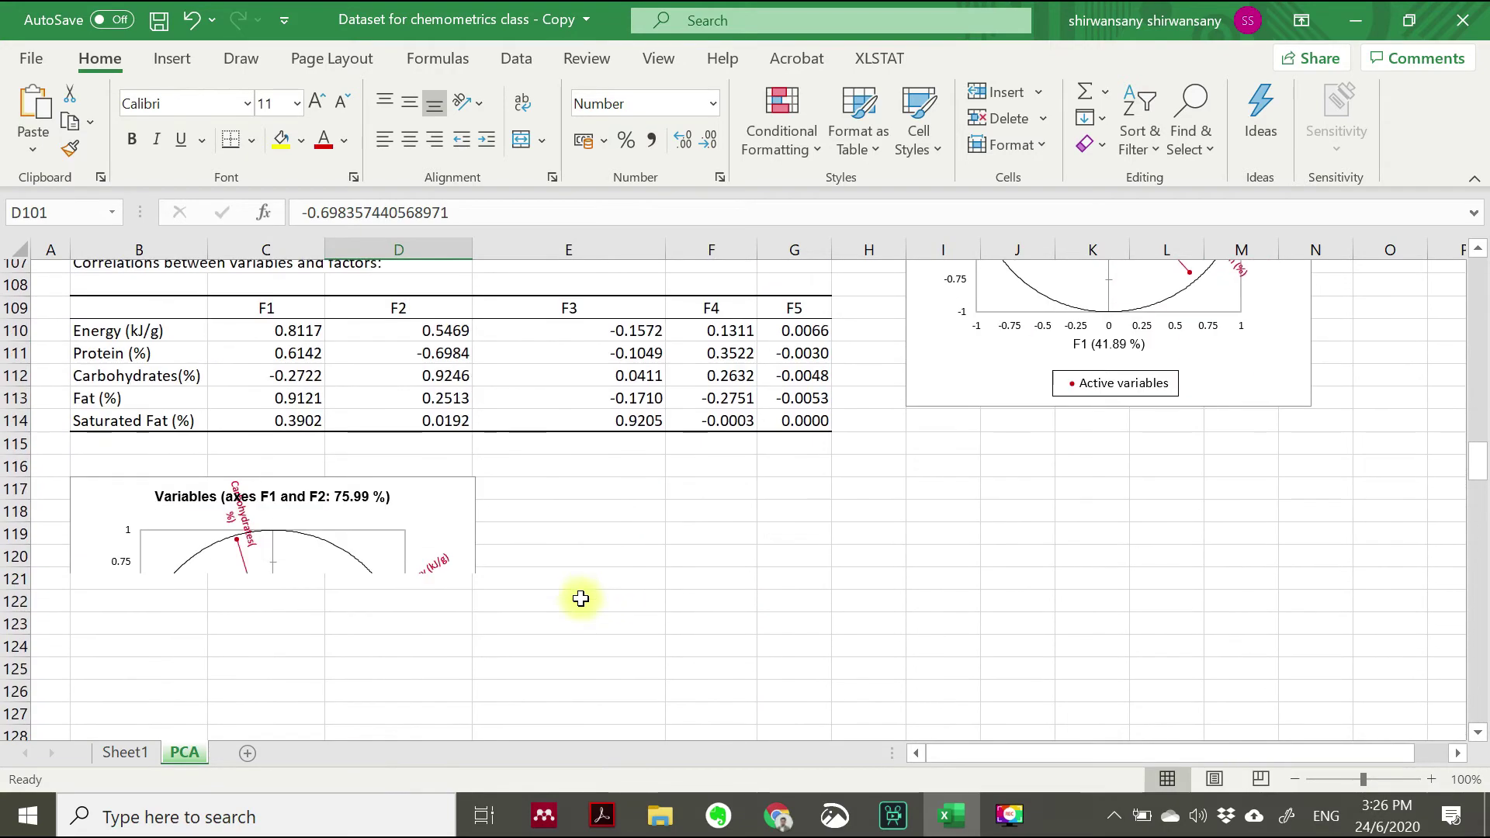
{"action": "scroll", "coordinate": [580, 598], "scroll_direction": "down", "scroll_amount": 1}
{"action": "scroll", "coordinate": [581, 598], "scroll_direction": "down", "scroll_amount": 3}
{"action": "scroll", "coordinate": [581, 597], "scroll_direction": "down", "scroll_amount": 4}
{"action": "scroll", "coordinate": [581, 597], "scroll_direction": "down", "scroll_amount": 6}
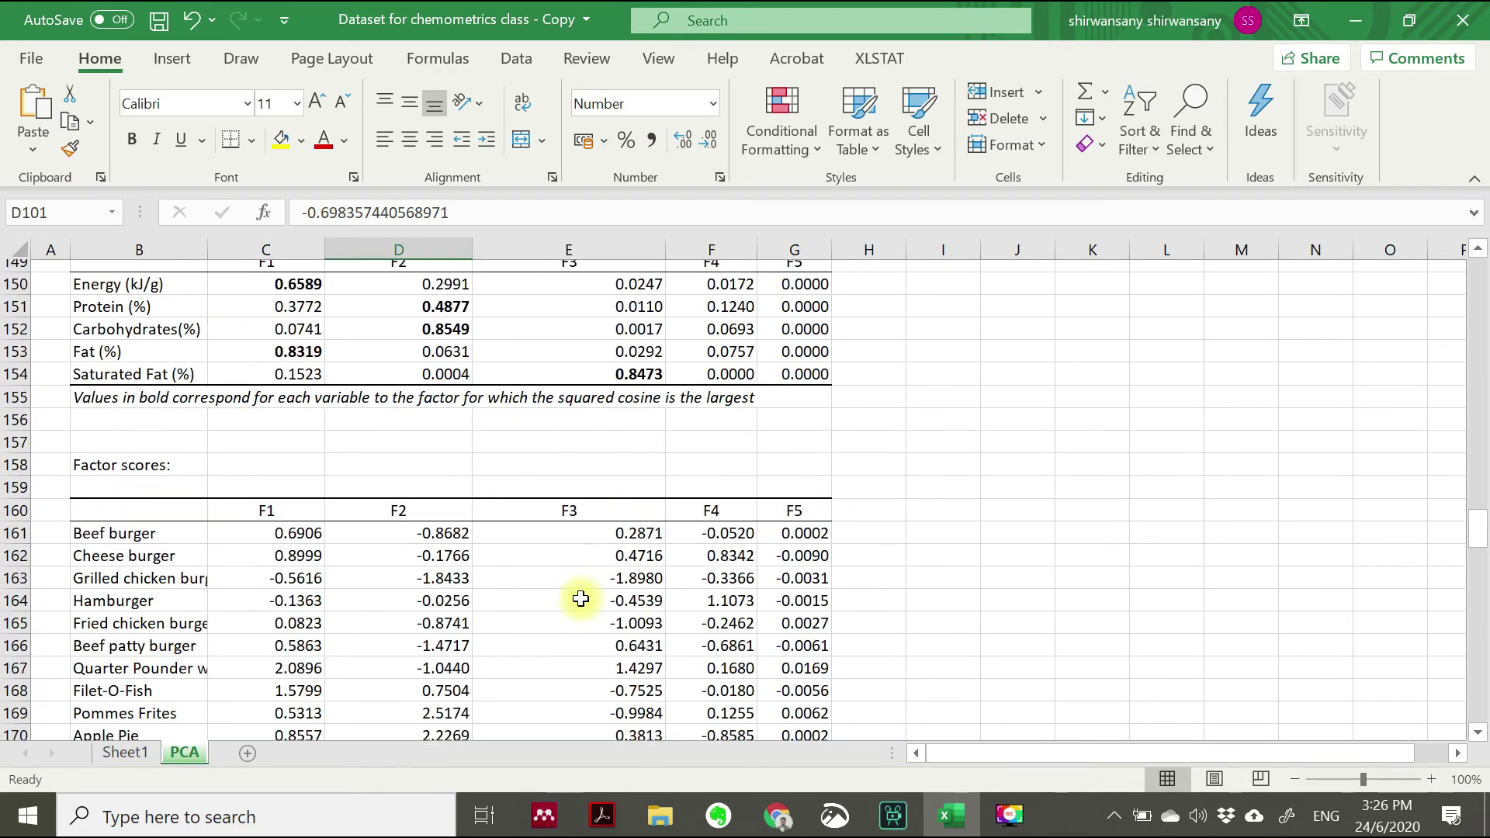
{"action": "scroll", "coordinate": [580, 597], "scroll_direction": "down", "scroll_amount": 3}
{"action": "scroll", "coordinate": [581, 597], "scroll_direction": "down", "scroll_amount": 5}
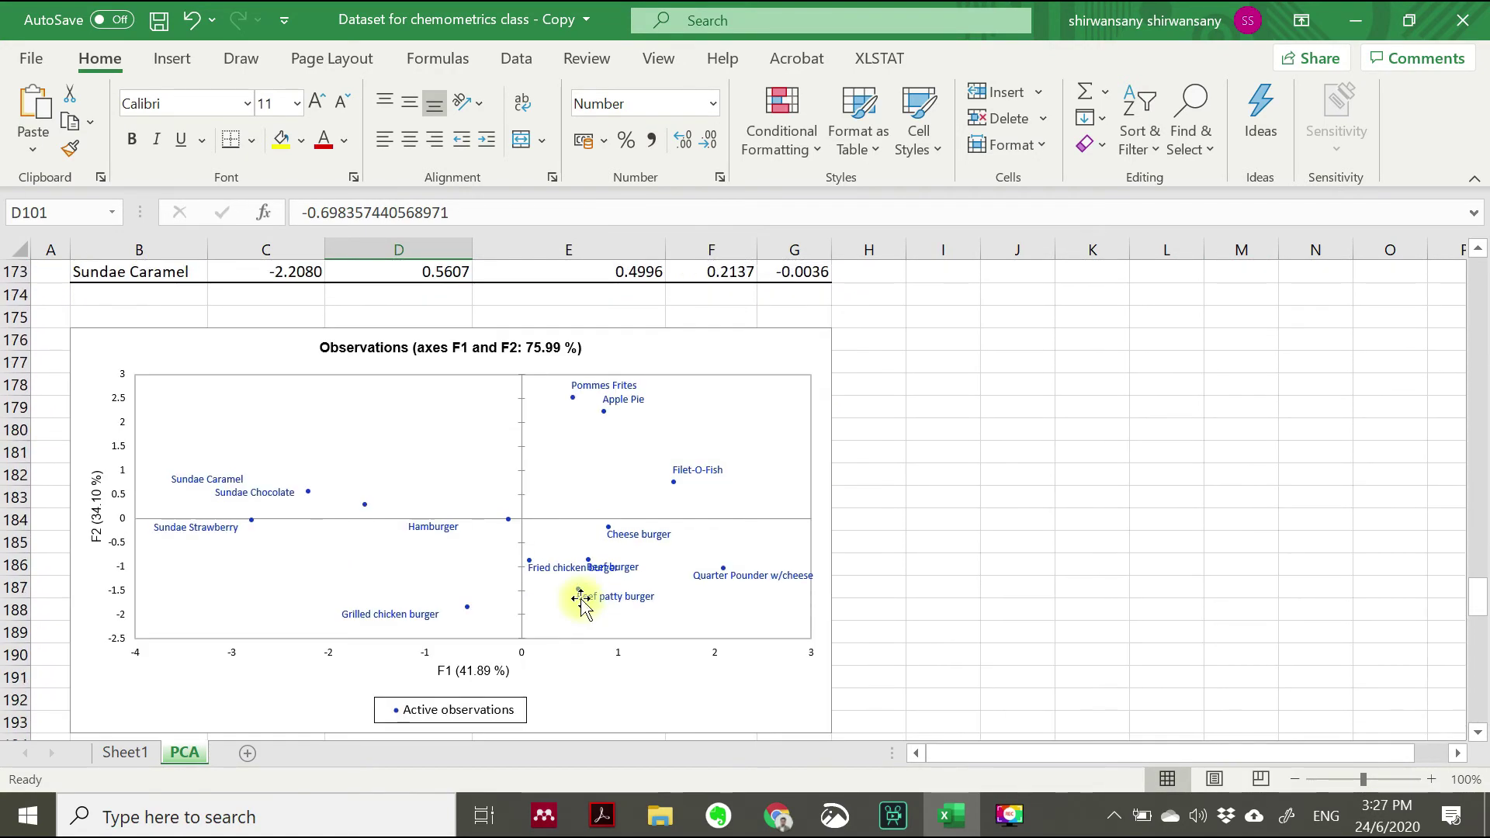
{"action": "scroll", "coordinate": [581, 597], "scroll_direction": "down", "scroll_amount": 3}
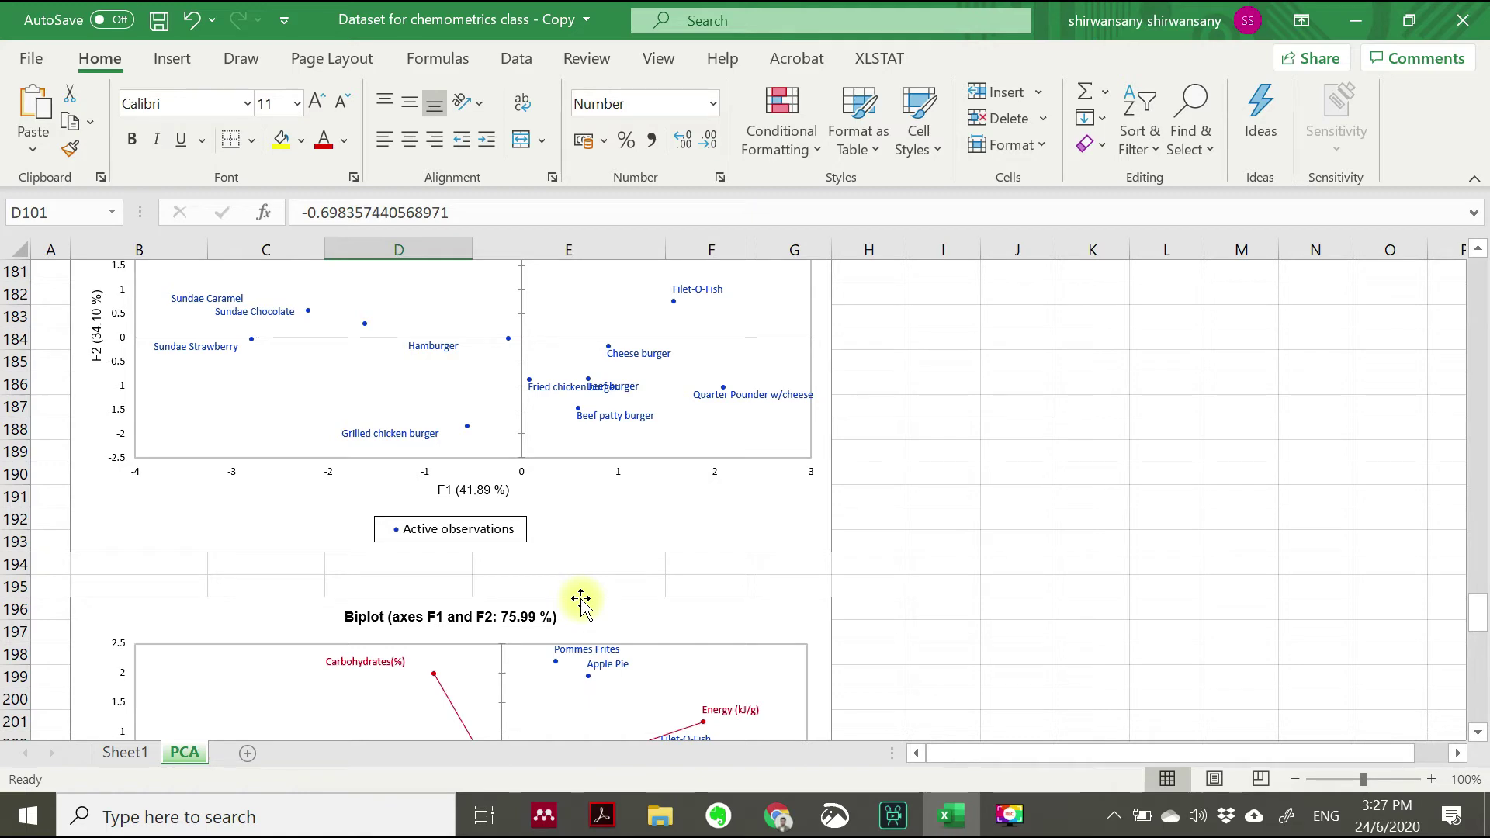
{"action": "scroll", "coordinate": [665, 555], "scroll_direction": "down", "scroll_amount": 3}
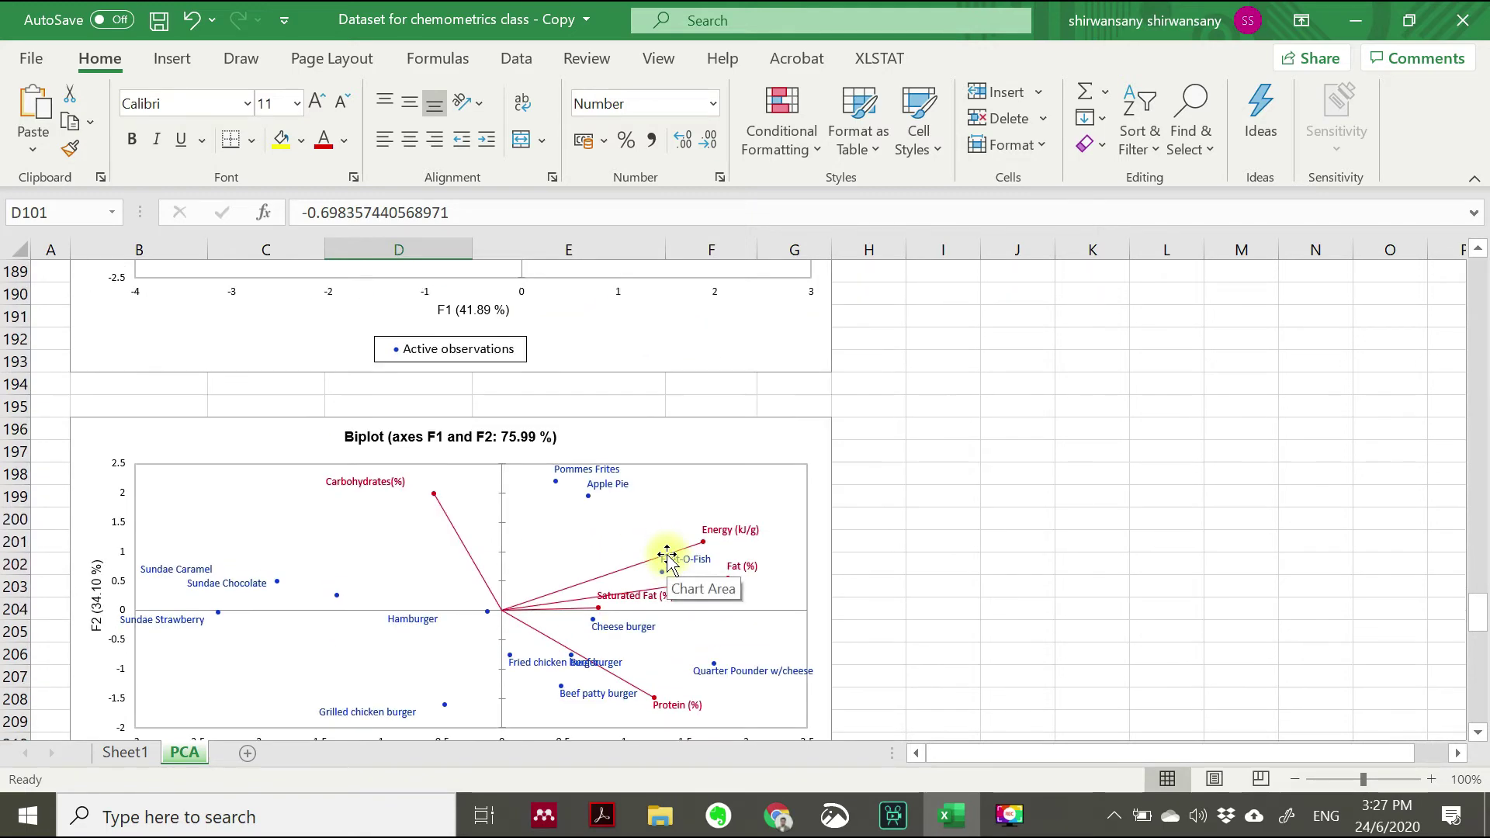
{"action": "scroll", "coordinate": [666, 559], "scroll_direction": "down", "scroll_amount": 2}
{"action": "scroll", "coordinate": [667, 555], "scroll_direction": "up", "scroll_amount": 3}
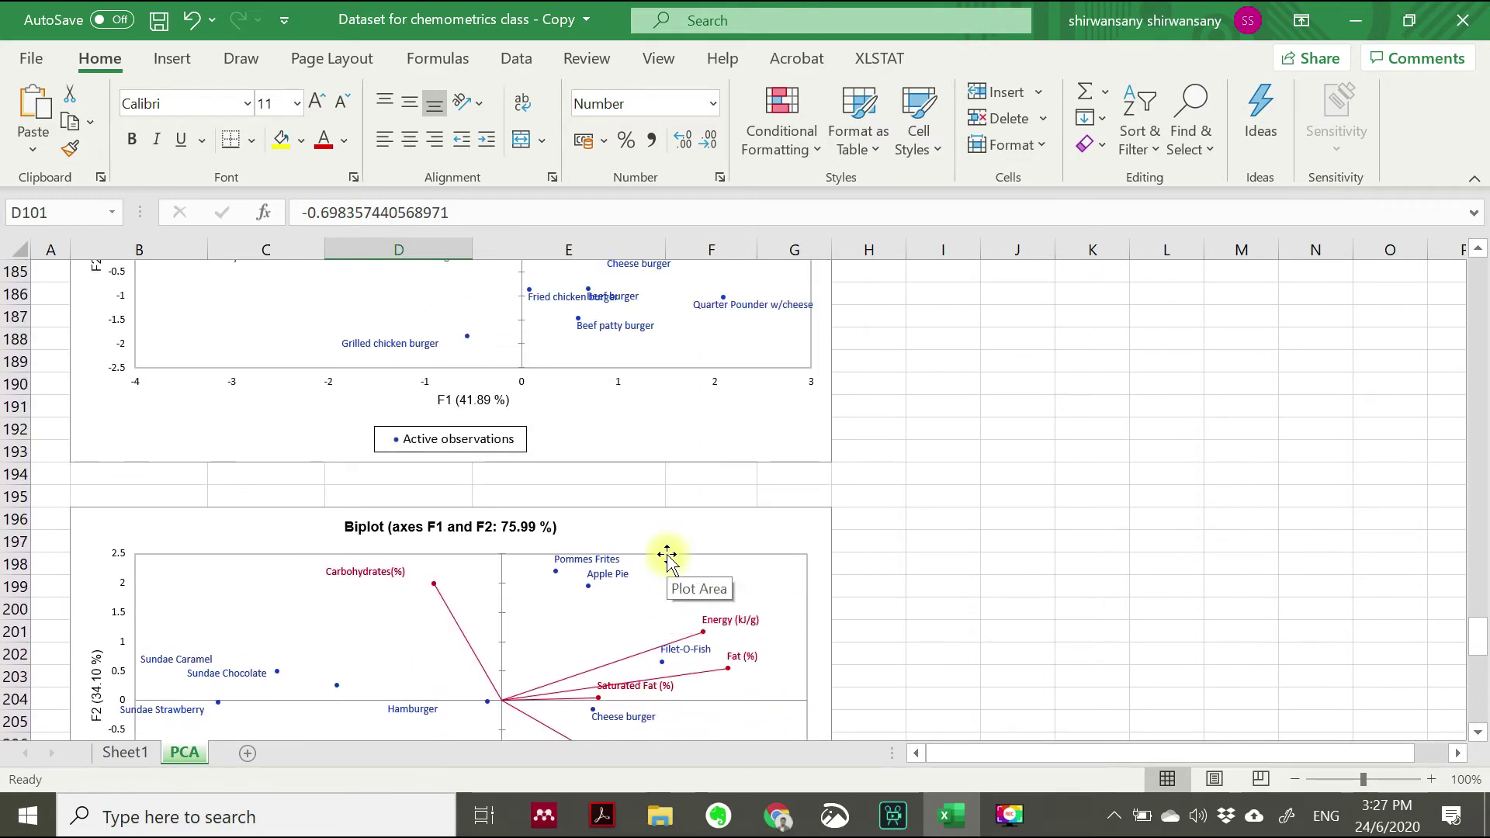
{"action": "scroll", "coordinate": [667, 556], "scroll_direction": "up", "scroll_amount": 2}
{"action": "scroll", "coordinate": [667, 555], "scroll_direction": "up", "scroll_amount": 2}
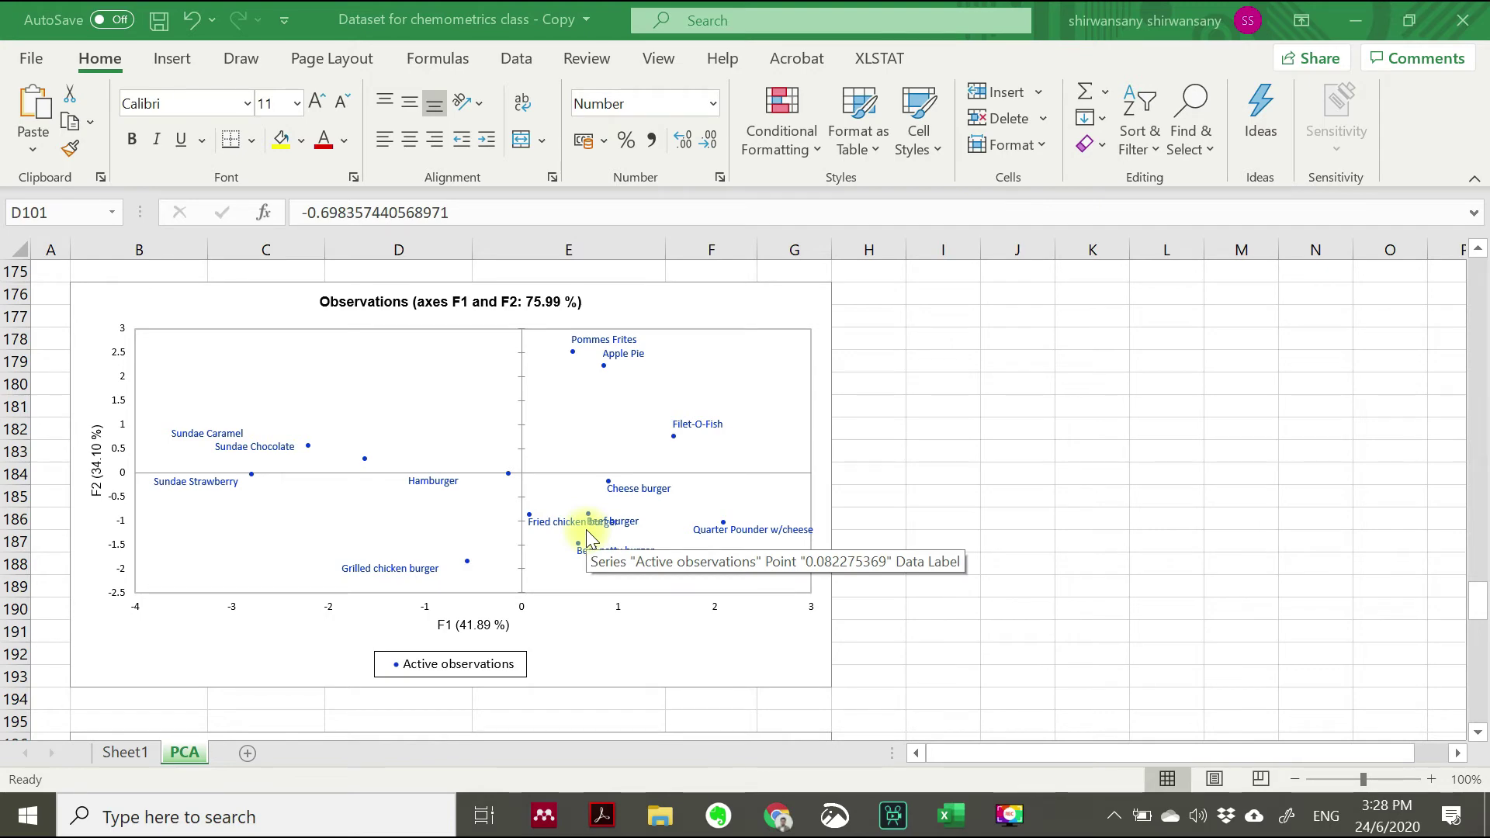
Find and select the Variables correlation-circle chart to copy it
{"action": "scroll", "coordinate": [588, 535], "scroll_direction": "down", "scroll_amount": 1}
{"action": "scroll", "coordinate": [588, 536], "scroll_direction": "down", "scroll_amount": 1}
{"action": "scroll", "coordinate": [587, 535], "scroll_direction": "down", "scroll_amount": 1}
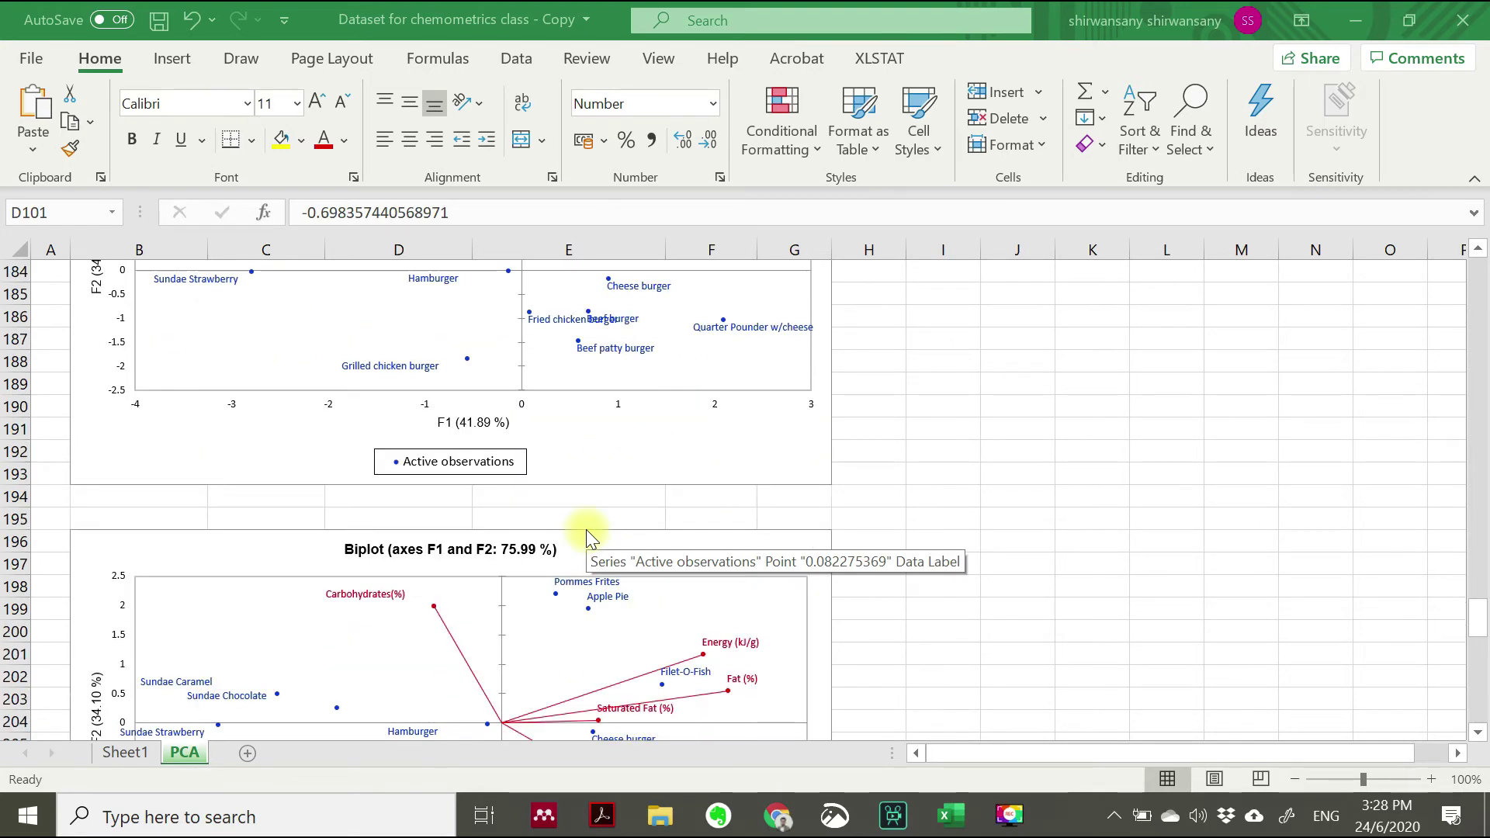
{"action": "scroll", "coordinate": [587, 536], "scroll_direction": "down", "scroll_amount": 3}
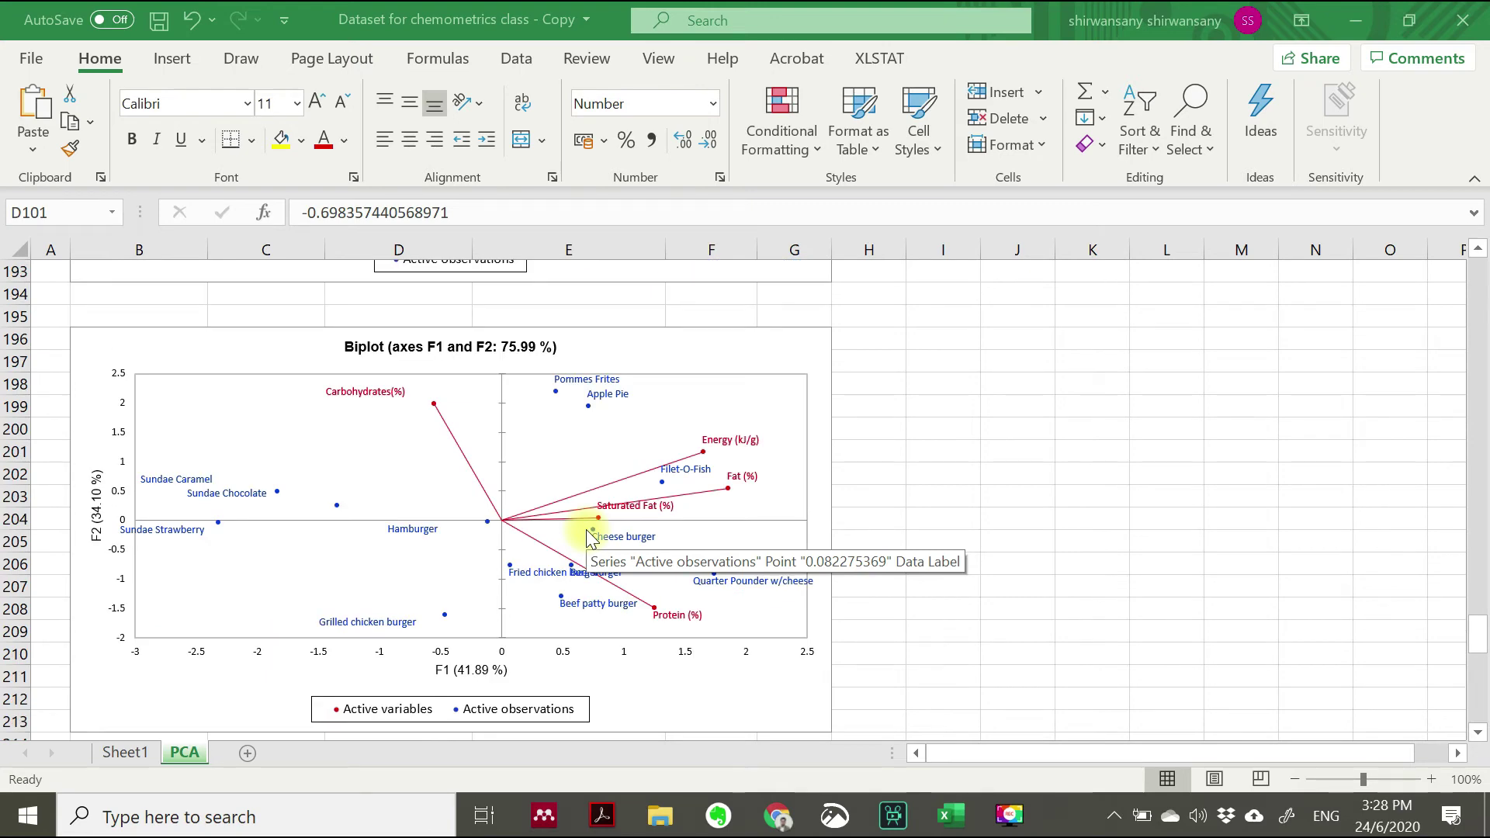
{"action": "scroll", "coordinate": [468, 537], "scroll_direction": "down", "scroll_amount": 1}
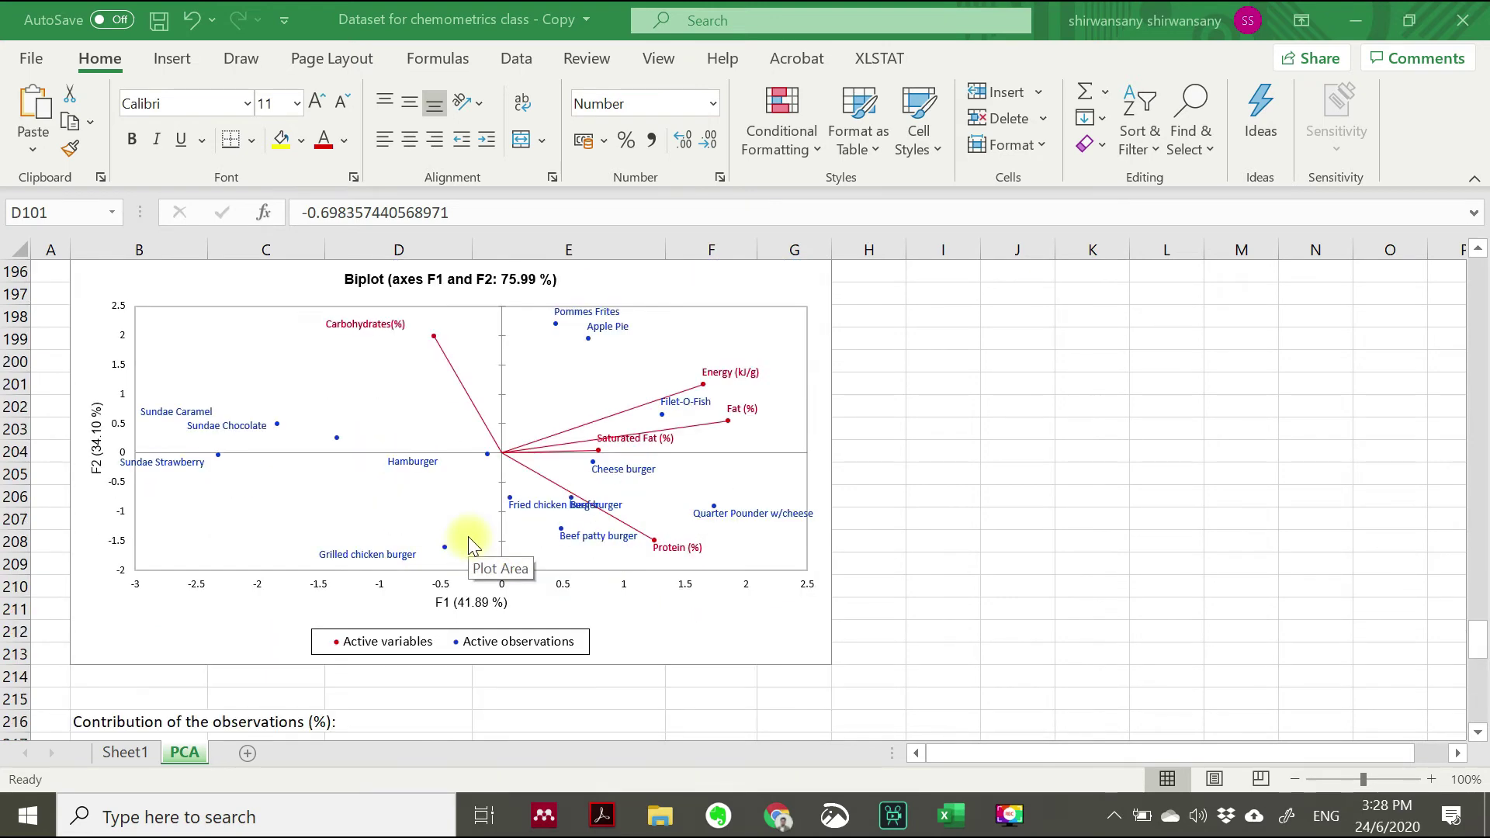
{"action": "scroll", "coordinate": [750, 516], "scroll_direction": "up", "scroll_amount": 5}
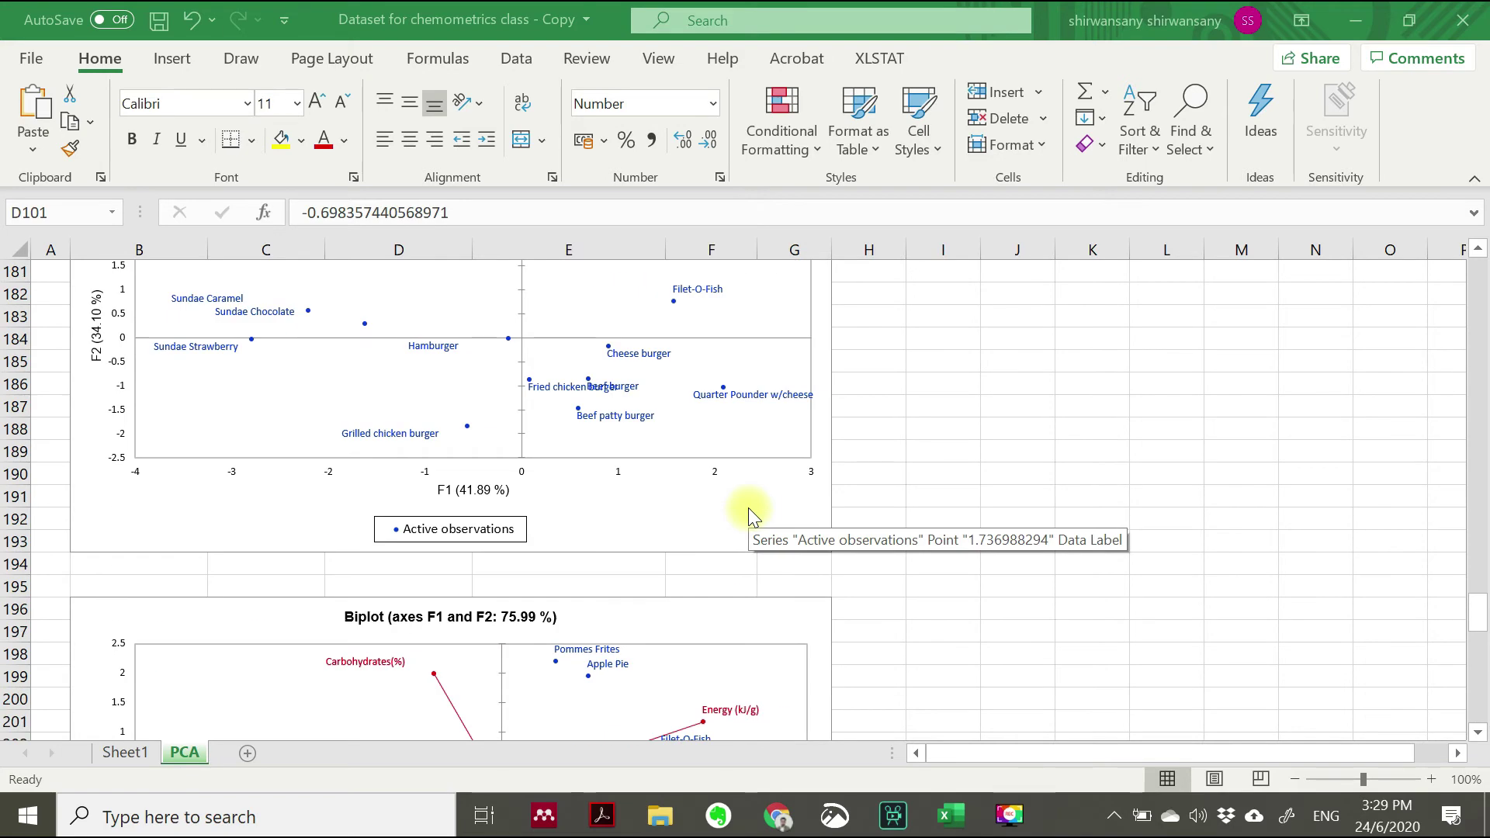
{"action": "scroll", "coordinate": [750, 517], "scroll_direction": "up", "scroll_amount": 5}
{"action": "scroll", "coordinate": [750, 516], "scroll_direction": "up", "scroll_amount": 2}
{"action": "scroll", "coordinate": [750, 517], "scroll_direction": "up", "scroll_amount": 5}
{"action": "scroll", "coordinate": [750, 514], "scroll_direction": "up", "scroll_amount": 6}
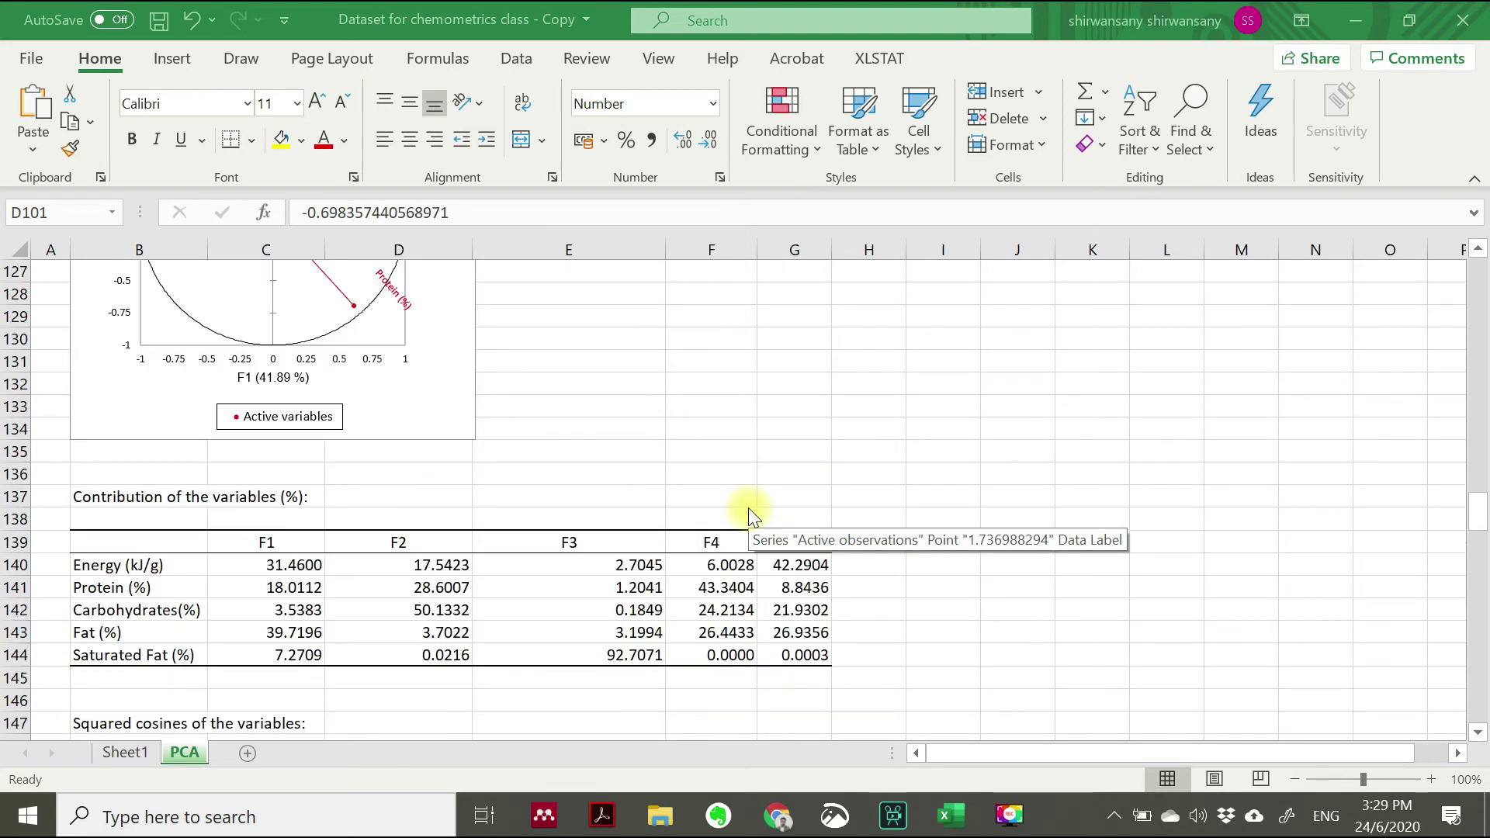
{"action": "left_click", "coordinate": [421, 363]}
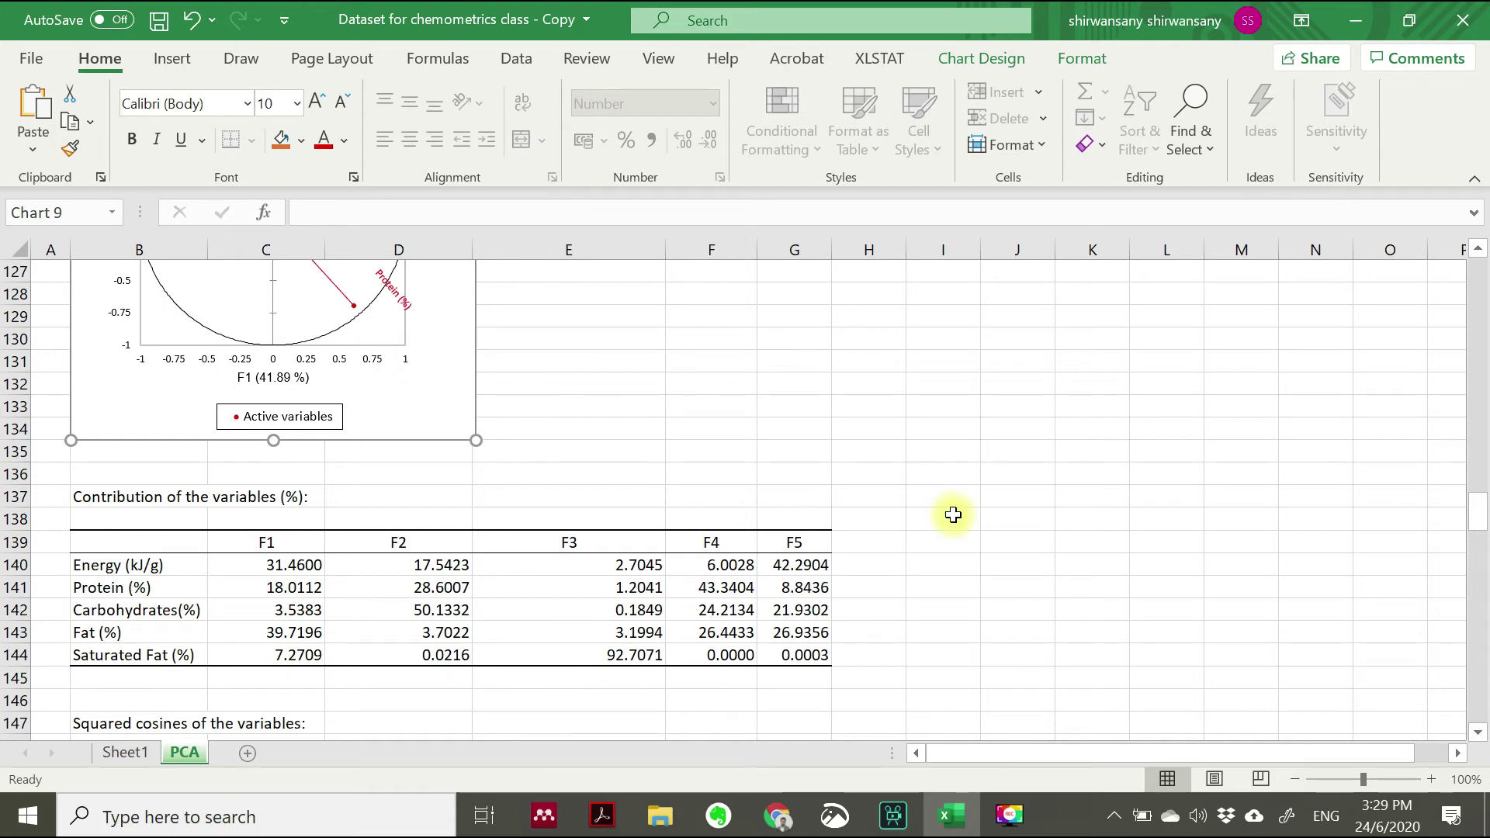
Paste the correlation-circle chart at cell I196 next to the Biplot
{"action": "scroll", "coordinate": [953, 514], "scroll_direction": "down", "scroll_amount": 4}
{"action": "scroll", "coordinate": [953, 514], "scroll_direction": "down", "scroll_amount": 1}
{"action": "scroll", "coordinate": [953, 514], "scroll_direction": "down", "scroll_amount": 9}
{"action": "scroll", "coordinate": [953, 514], "scroll_direction": "down", "scroll_amount": 4}
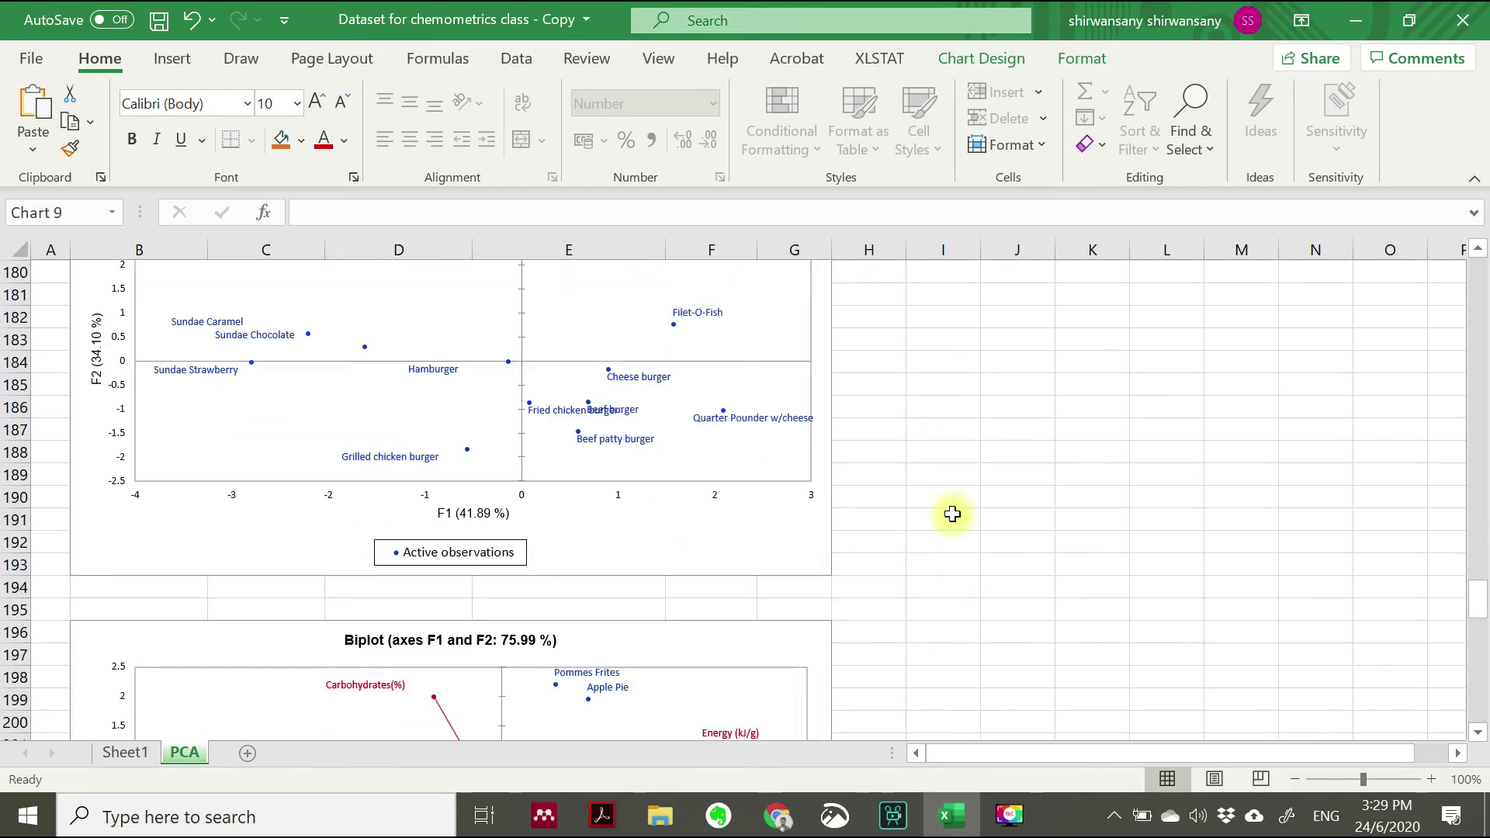
{"action": "scroll", "coordinate": [953, 513], "scroll_direction": "down", "scroll_amount": 3}
{"action": "left_click", "coordinate": [935, 408]}
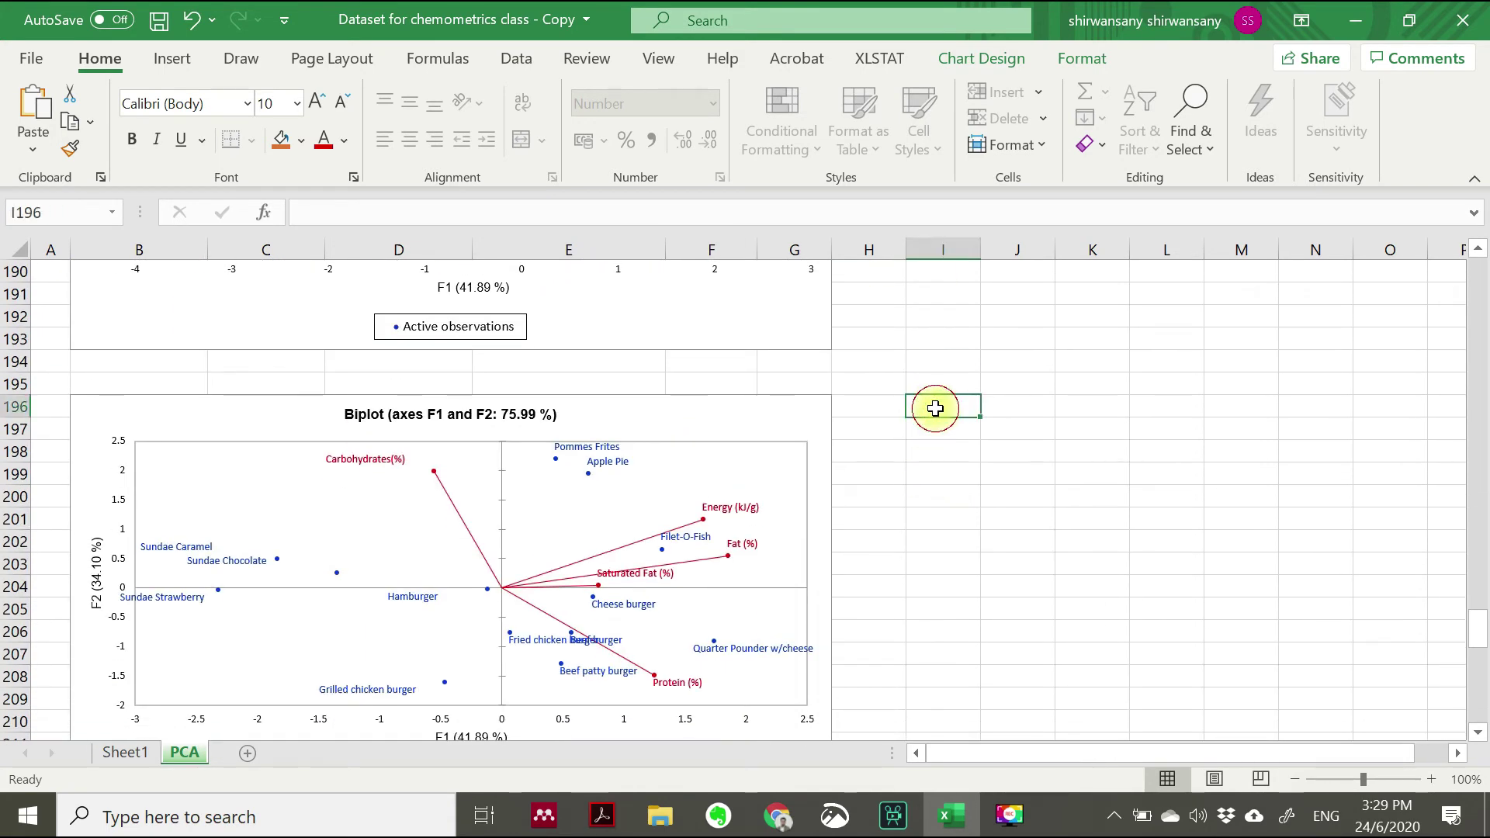
{"action": "key", "text": "ctrl+v"}
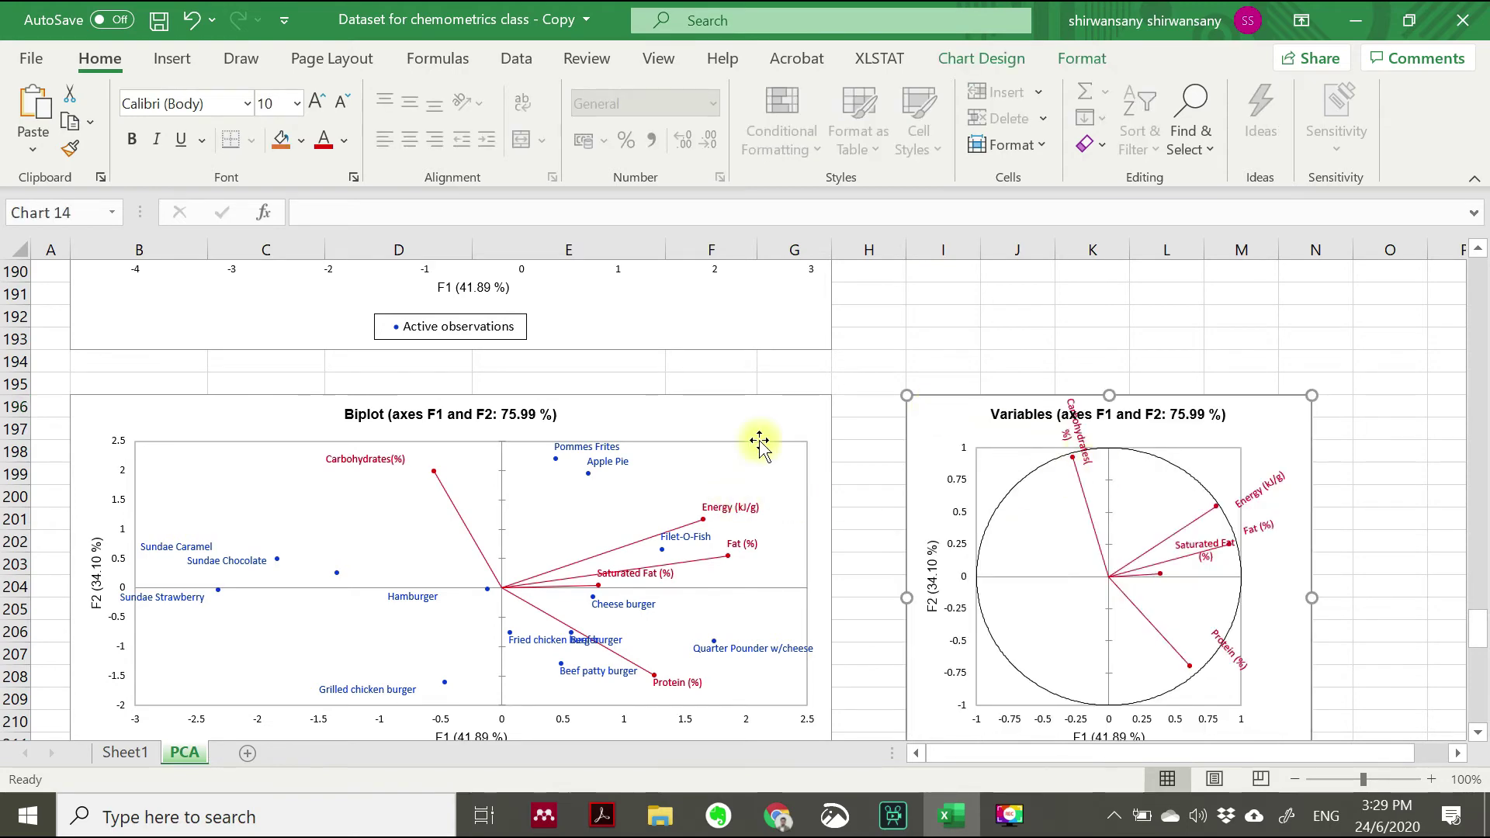
{"action": "scroll", "coordinate": [770, 423], "scroll_direction": "up", "scroll_amount": 4}
{"action": "scroll", "coordinate": [771, 423], "scroll_direction": "up", "scroll_amount": 2}
{"action": "scroll", "coordinate": [770, 423], "scroll_direction": "down", "scroll_amount": 6}
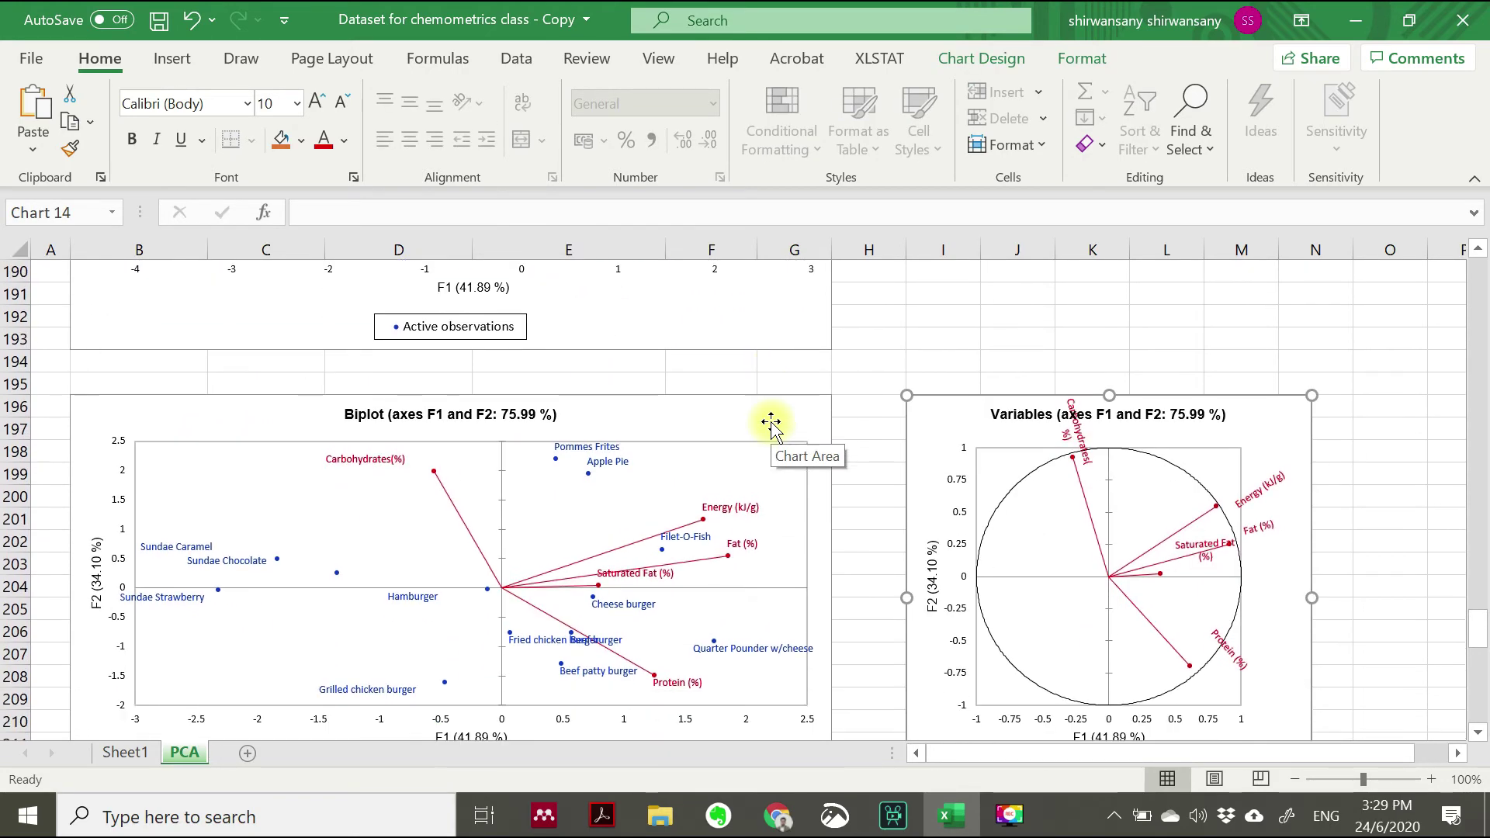
{"action": "scroll", "coordinate": [771, 423], "scroll_direction": "down", "scroll_amount": 1}
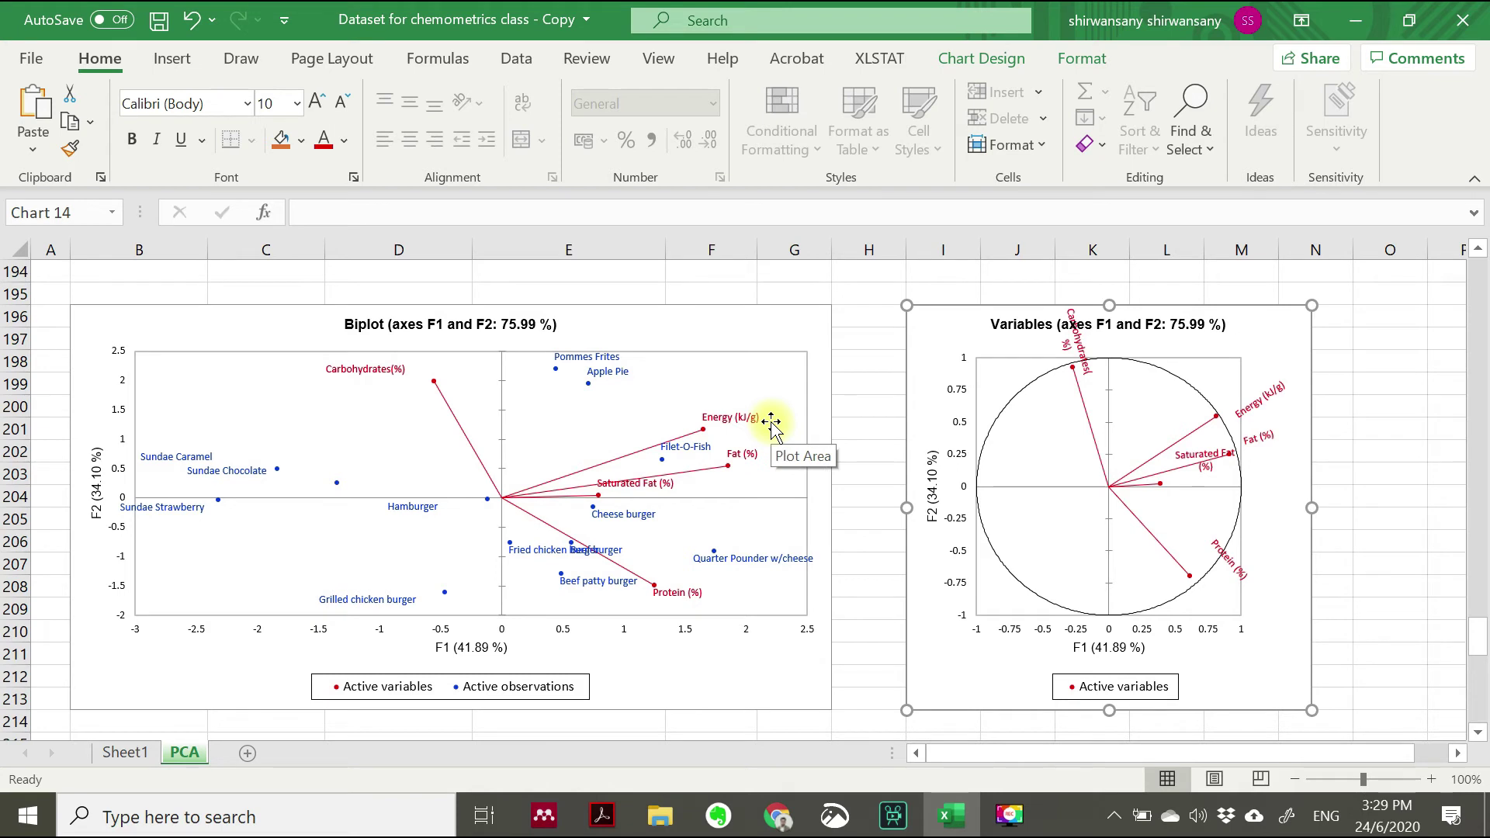